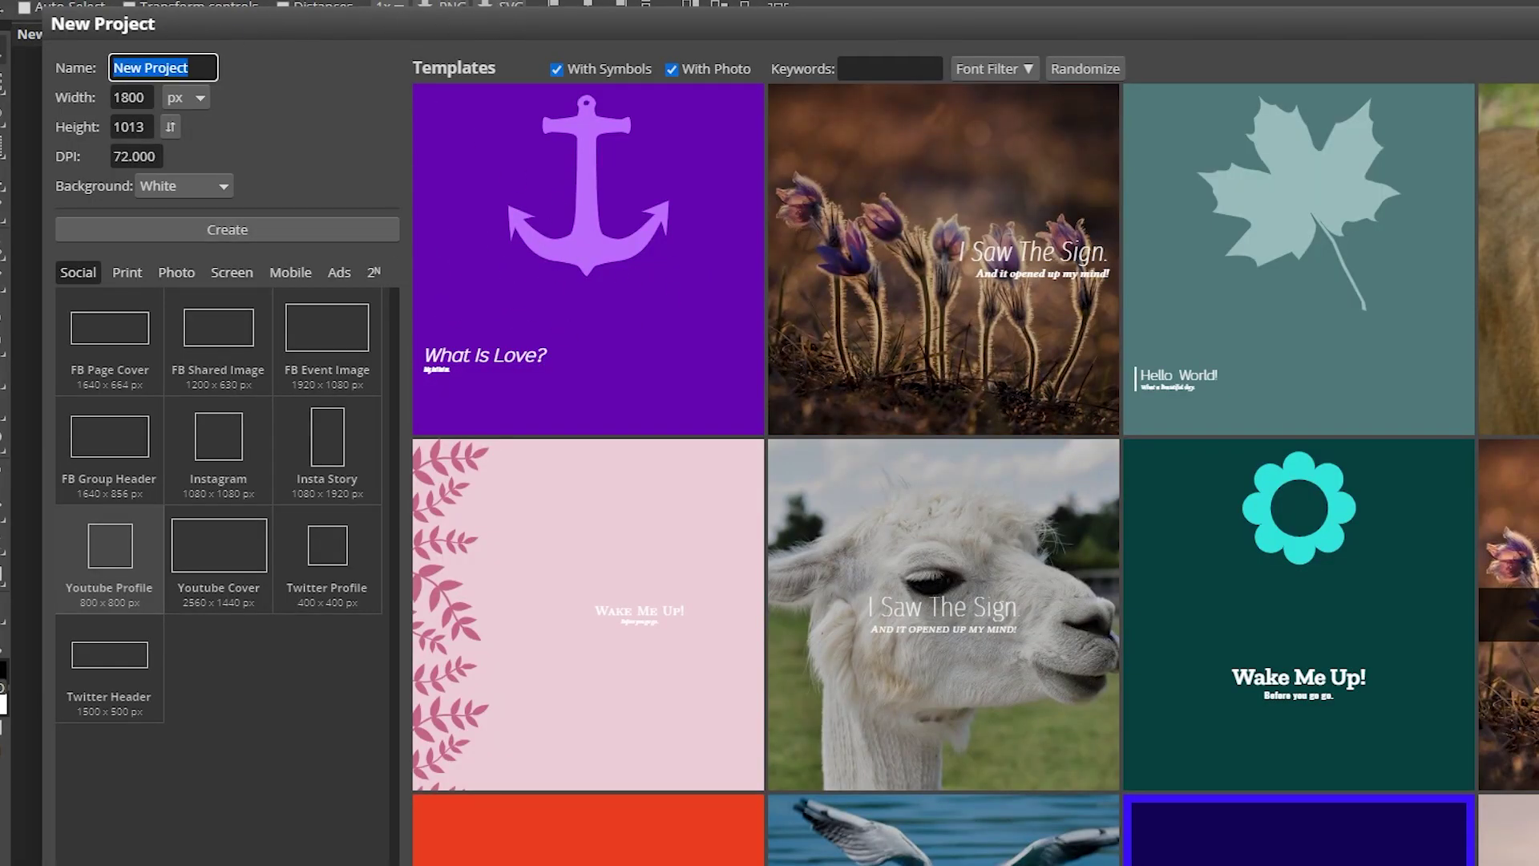
# Create a new blank 800 × 800 px document from the Youtube Profile preset.
pyautogui.click(94, 614)
pyautogui.press('Tab')
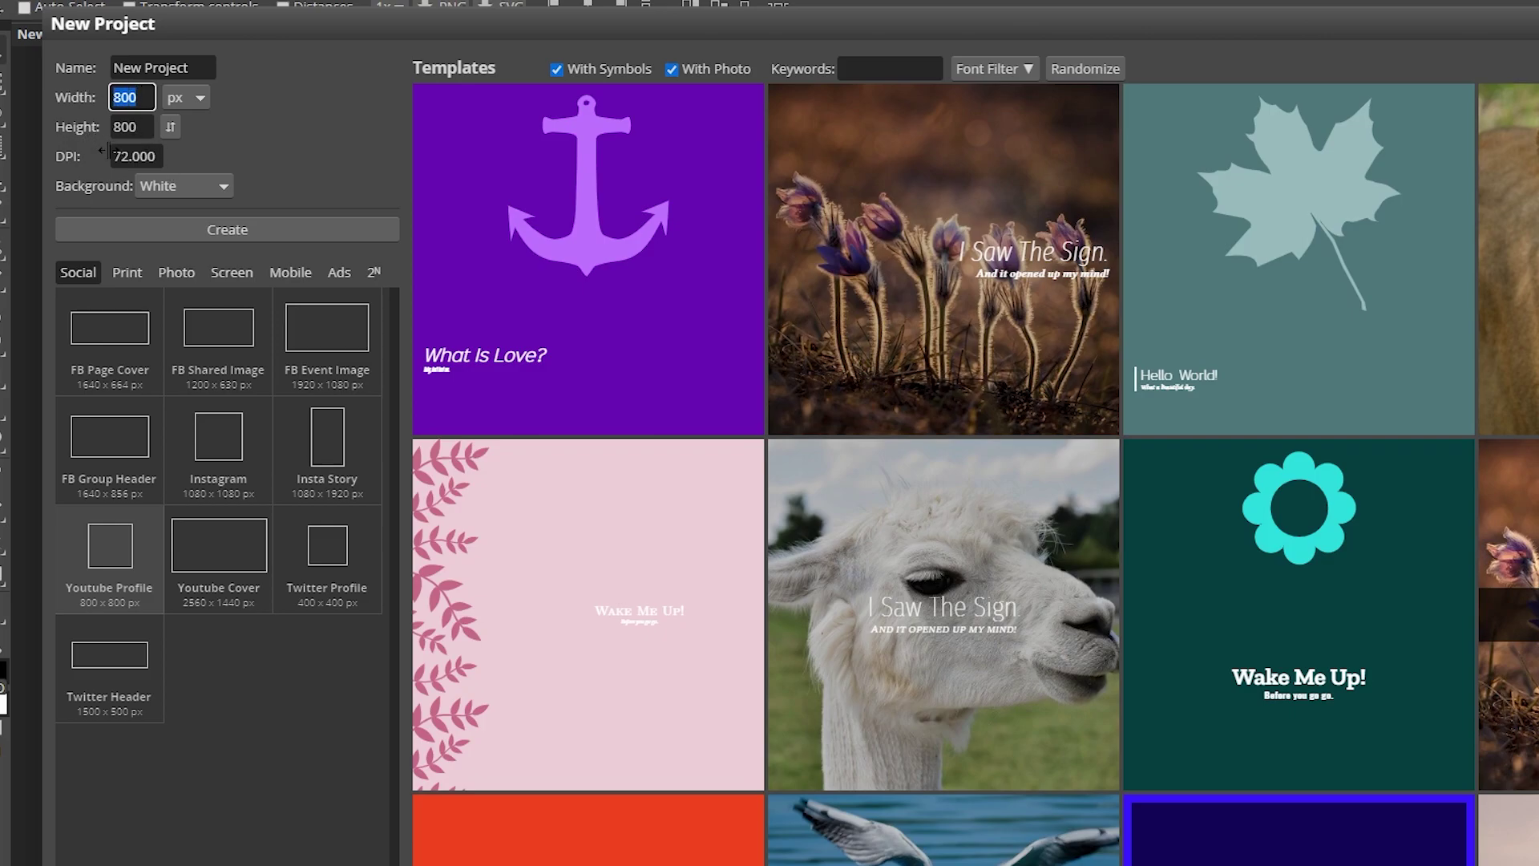
pyautogui.click(293, 230)
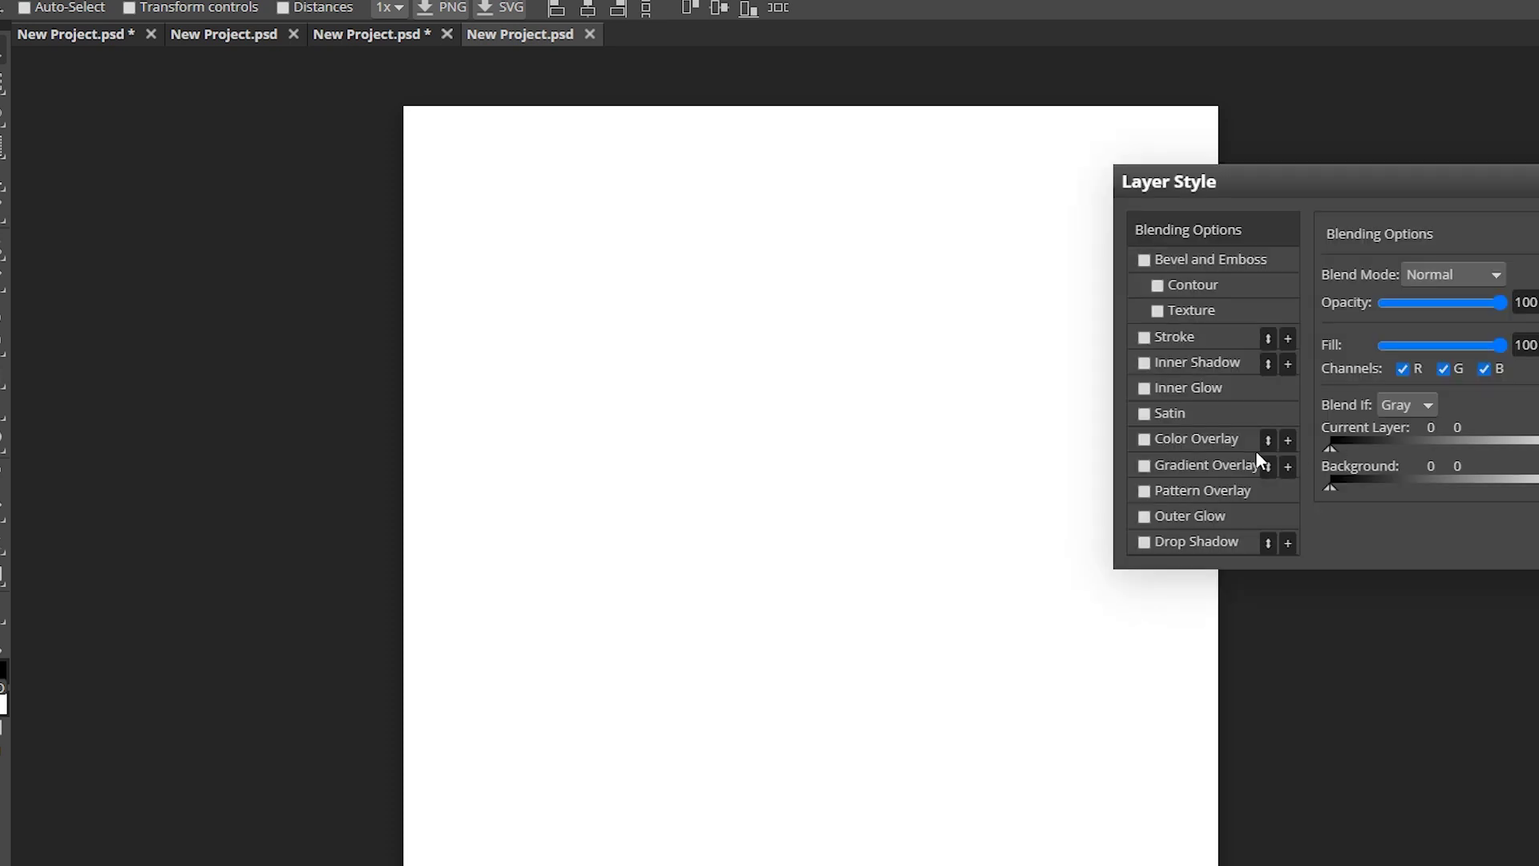
# Turn on a Gradient Overlay for the background layer and bring up its gradient.
pyautogui.click(1144, 465)
pyautogui.click(839, 403)
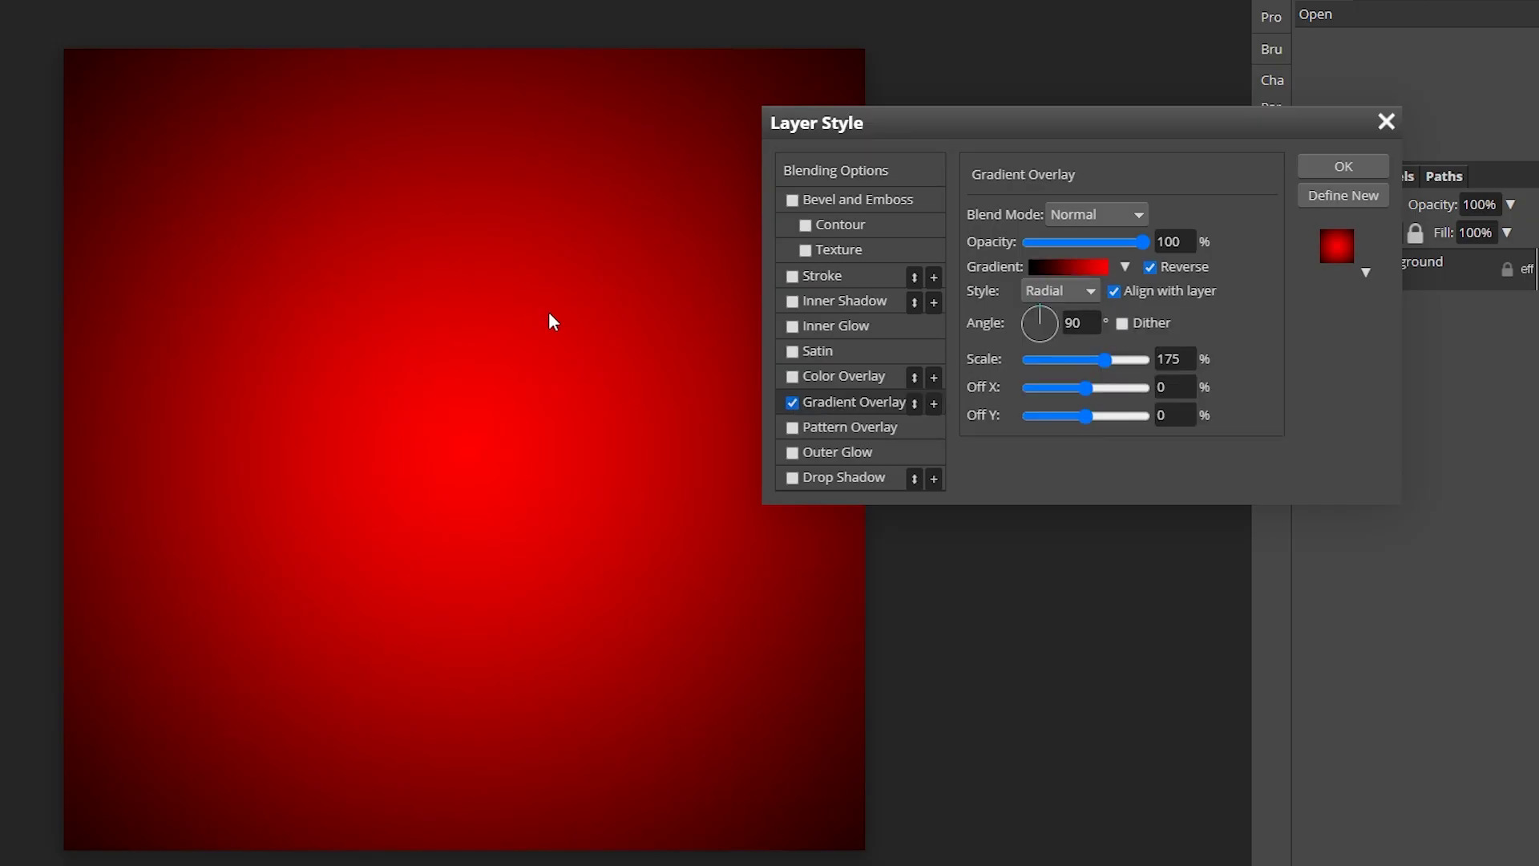
pyautogui.click(1100, 274)
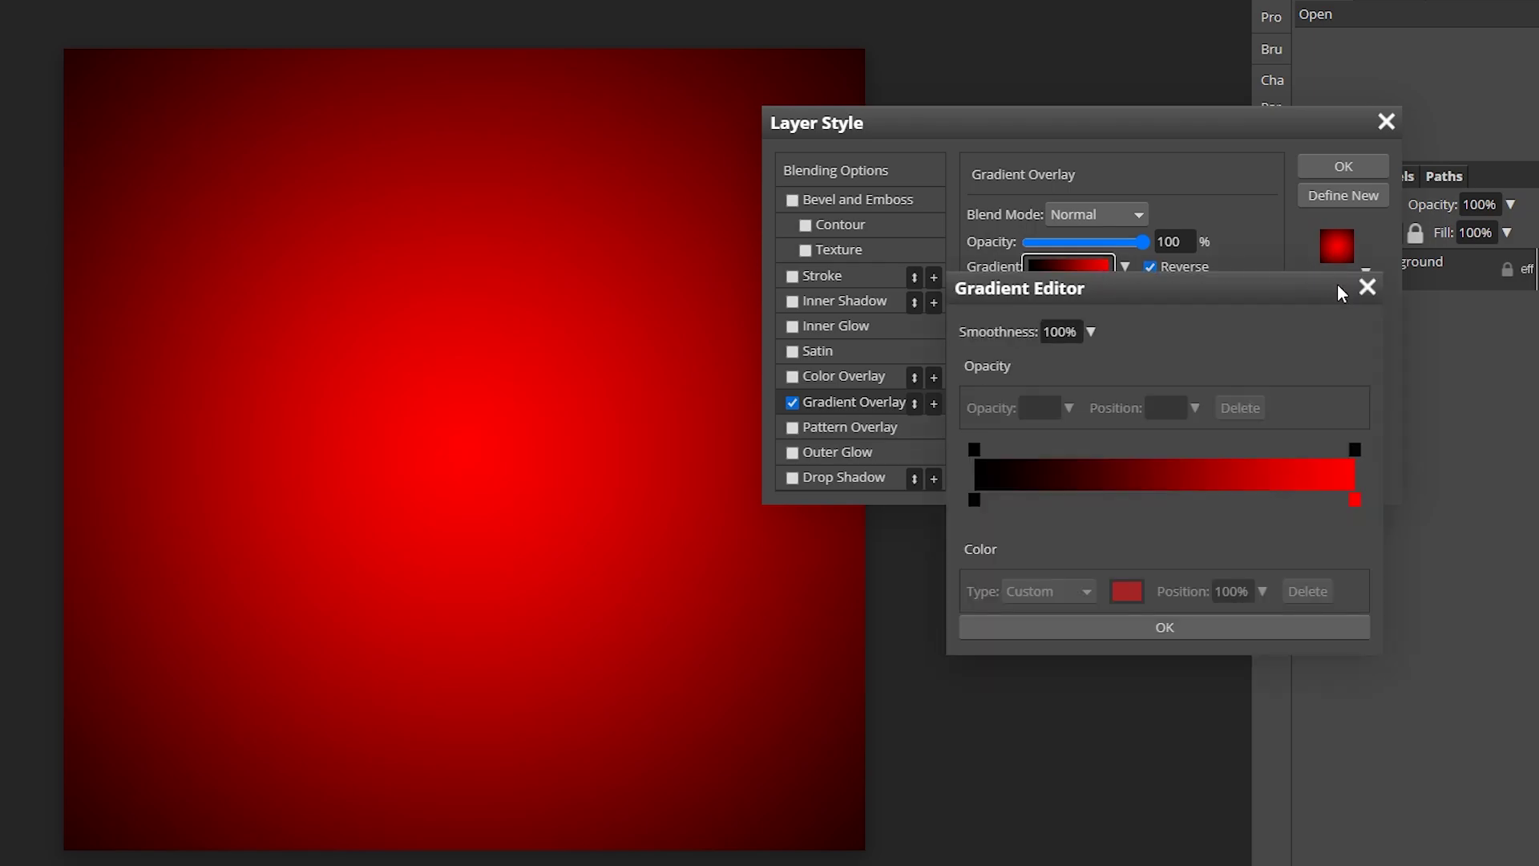
pyautogui.moveTo(1361, 296); pyautogui.dragTo(1351, 322)
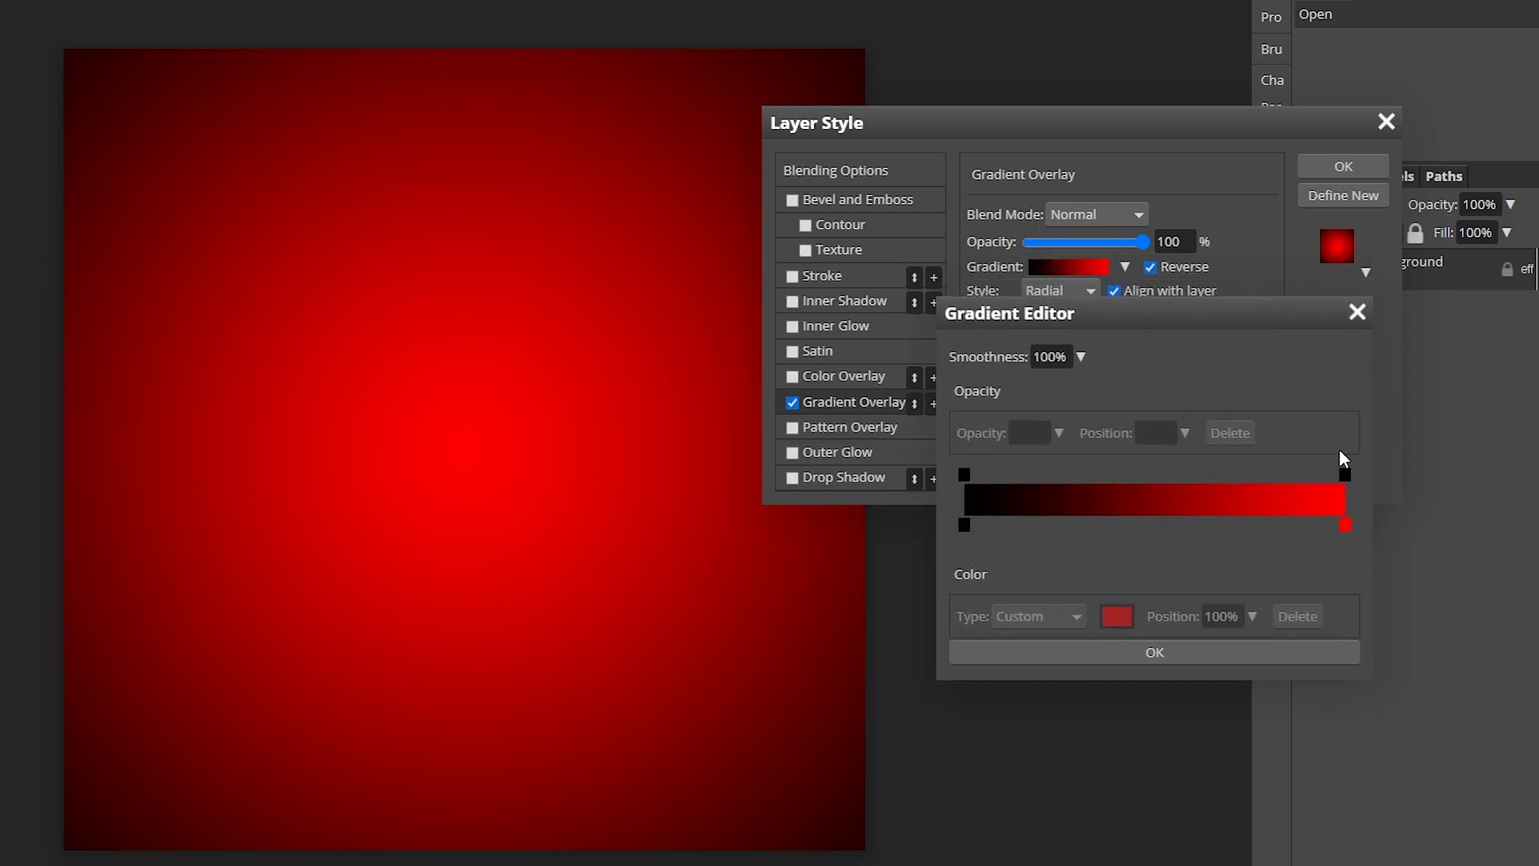
# Change the gradient's end stop to pure red ff0000 and accept the gradient.
pyautogui.doubleClick(1345, 525)
pyautogui.moveTo(1287, 374); pyautogui.dragTo(1206, 482)
pyautogui.moveTo(1076, 631); pyautogui.dragTo(1215, 459)
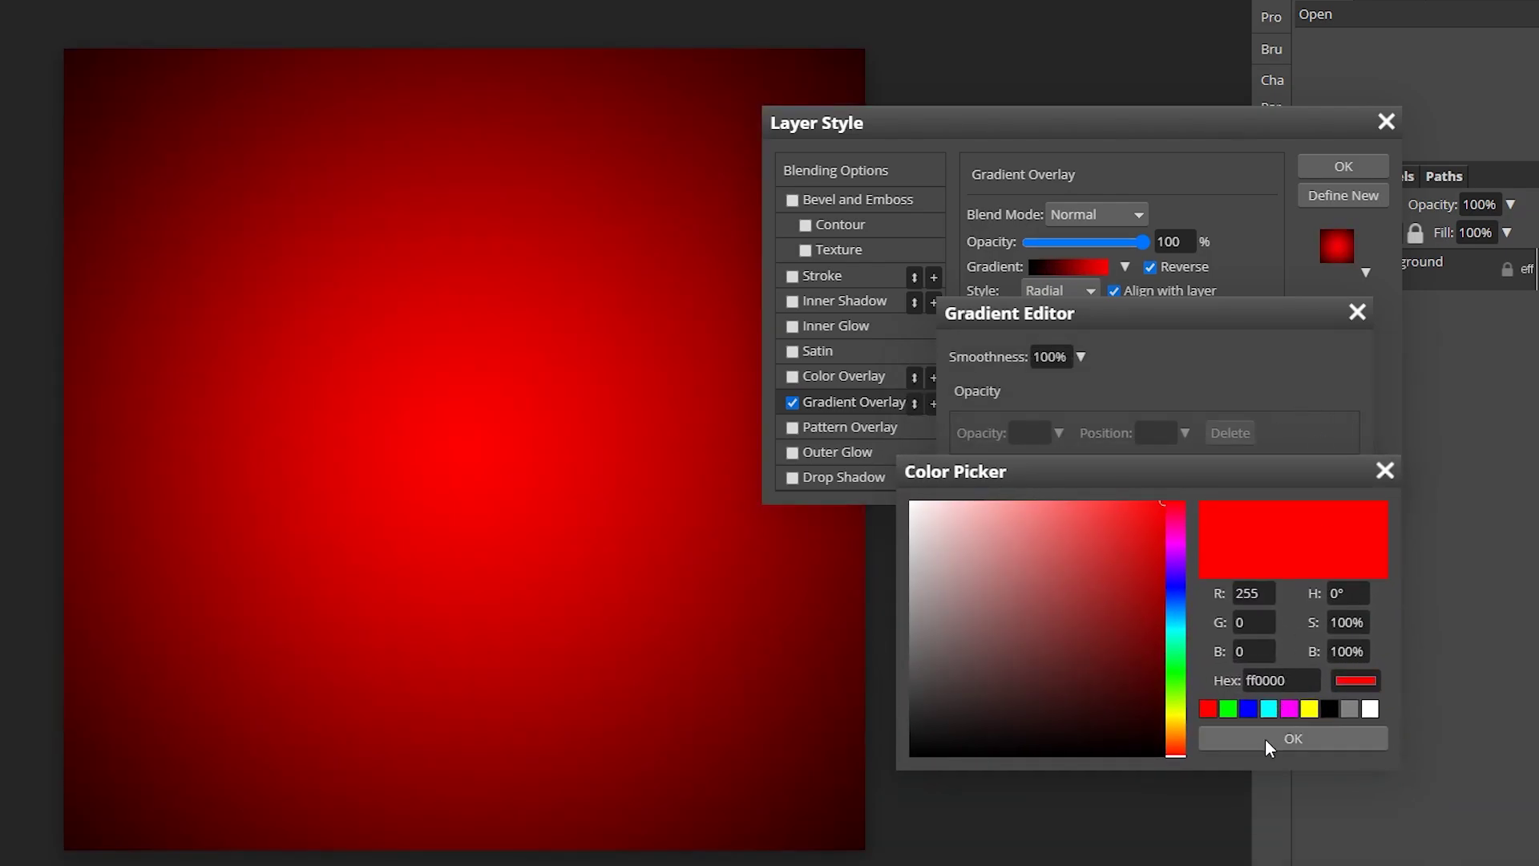
pyautogui.click(1265, 739)
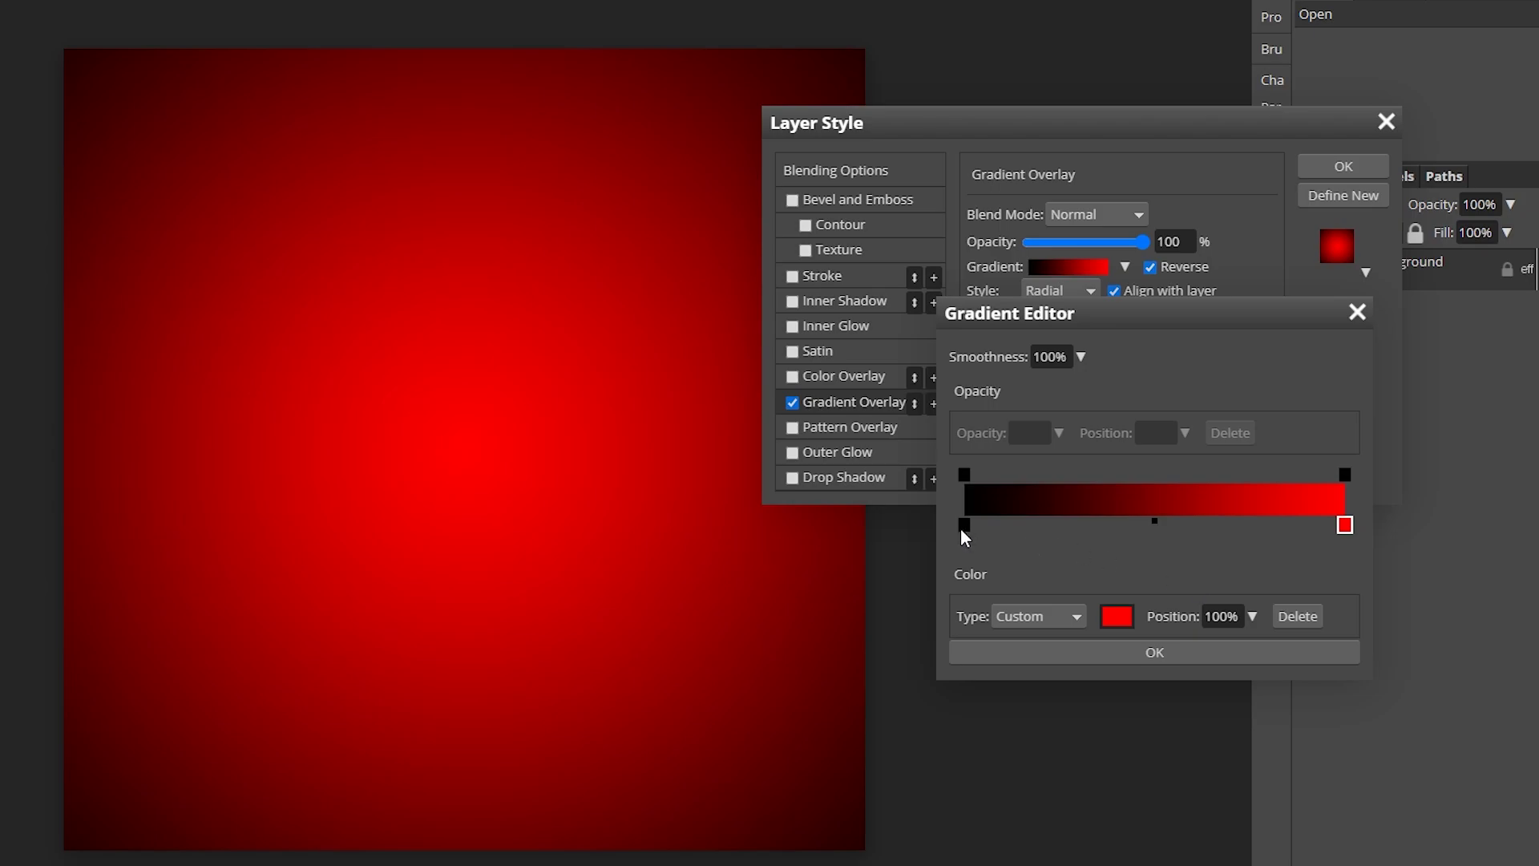
pyautogui.click(1107, 660)
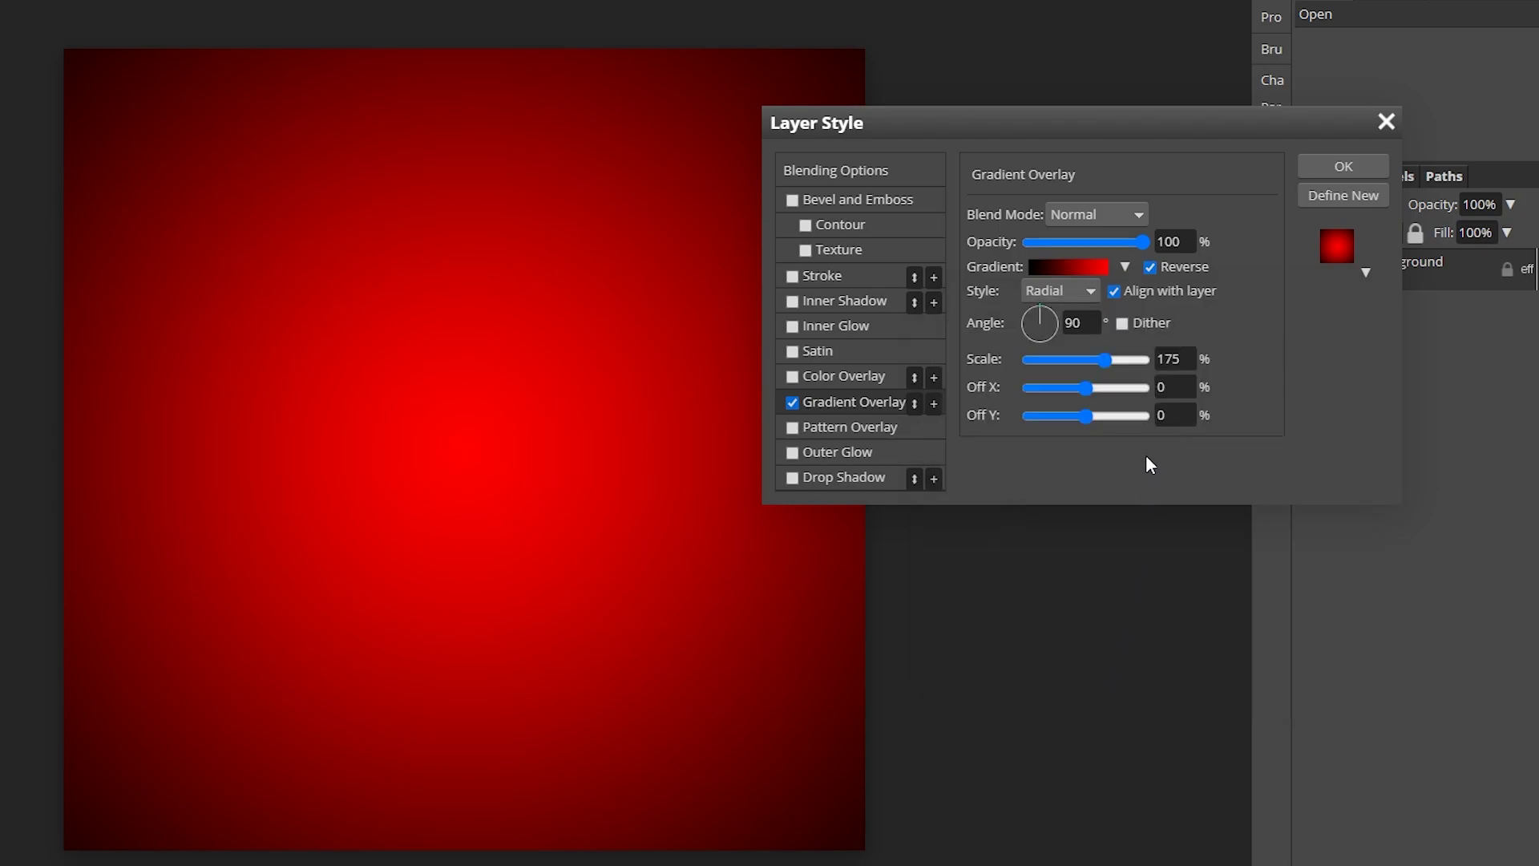
# Keep the background gradient overlay radial at 175% scale.
pyautogui.click(1189, 360)
pyautogui.click(1328, 410)
pyautogui.click(1050, 293)
pyautogui.click(1059, 332)
# Enable an Inner Glow on the background with Overlay blend mode and white colour.
pyautogui.click(795, 327)
pyautogui.click(829, 327)
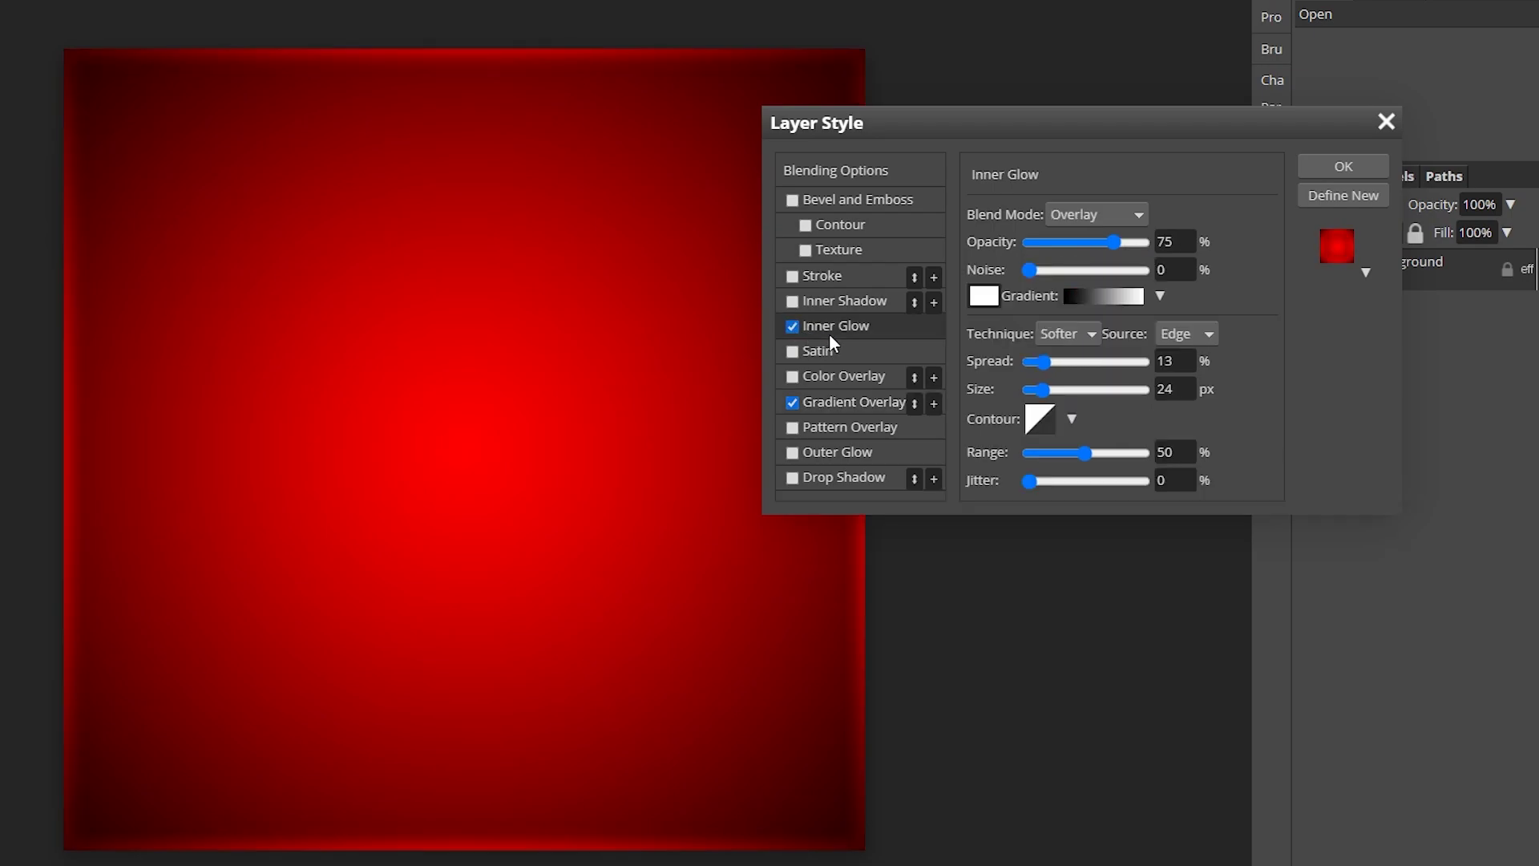
pyautogui.click(1074, 214)
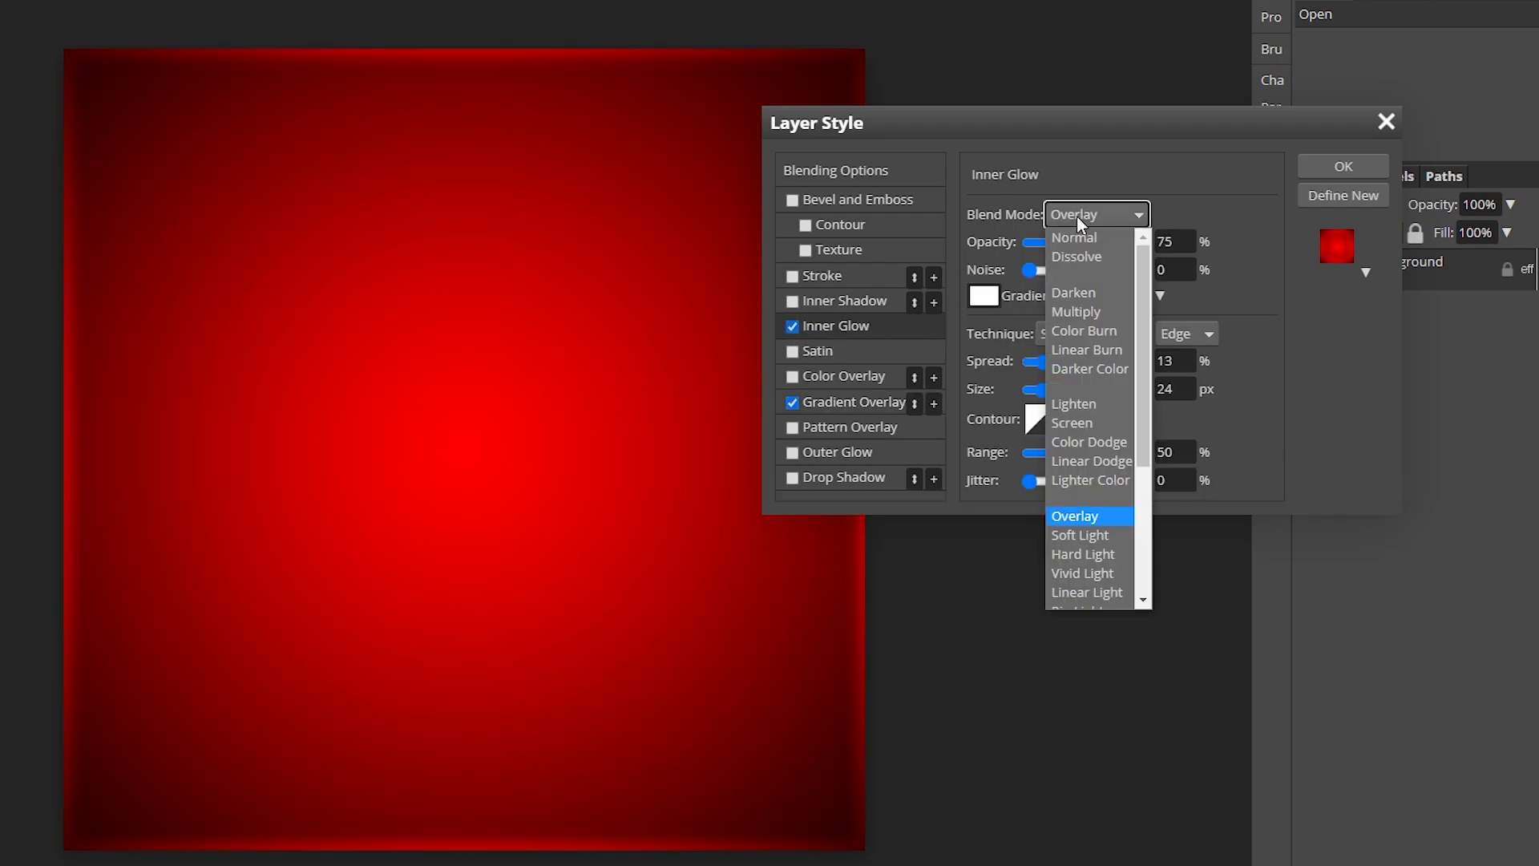
pyautogui.click(1219, 196)
pyautogui.click(983, 296)
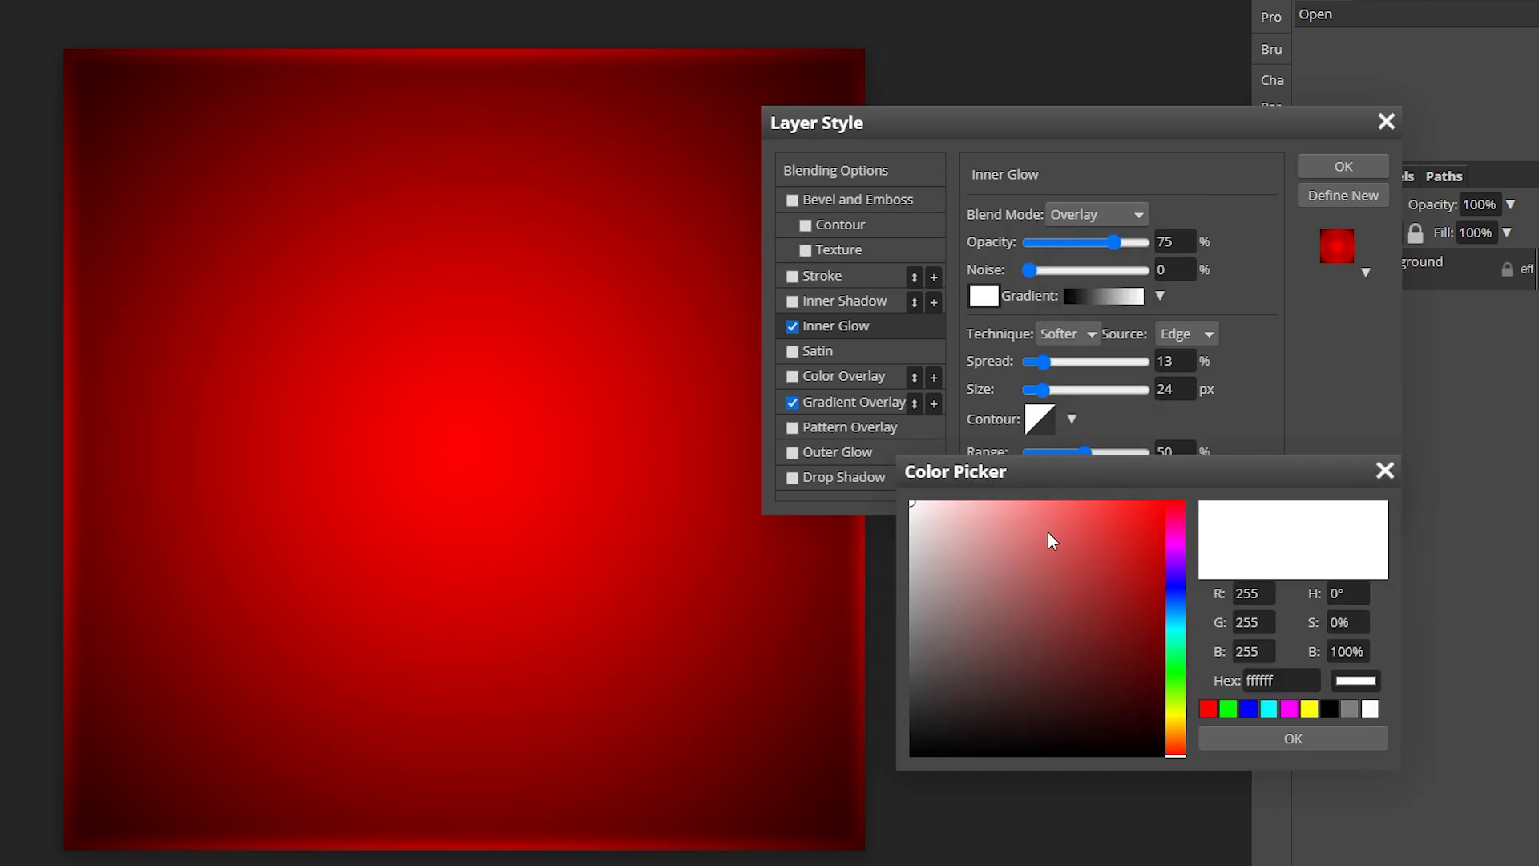
pyautogui.click(1224, 737)
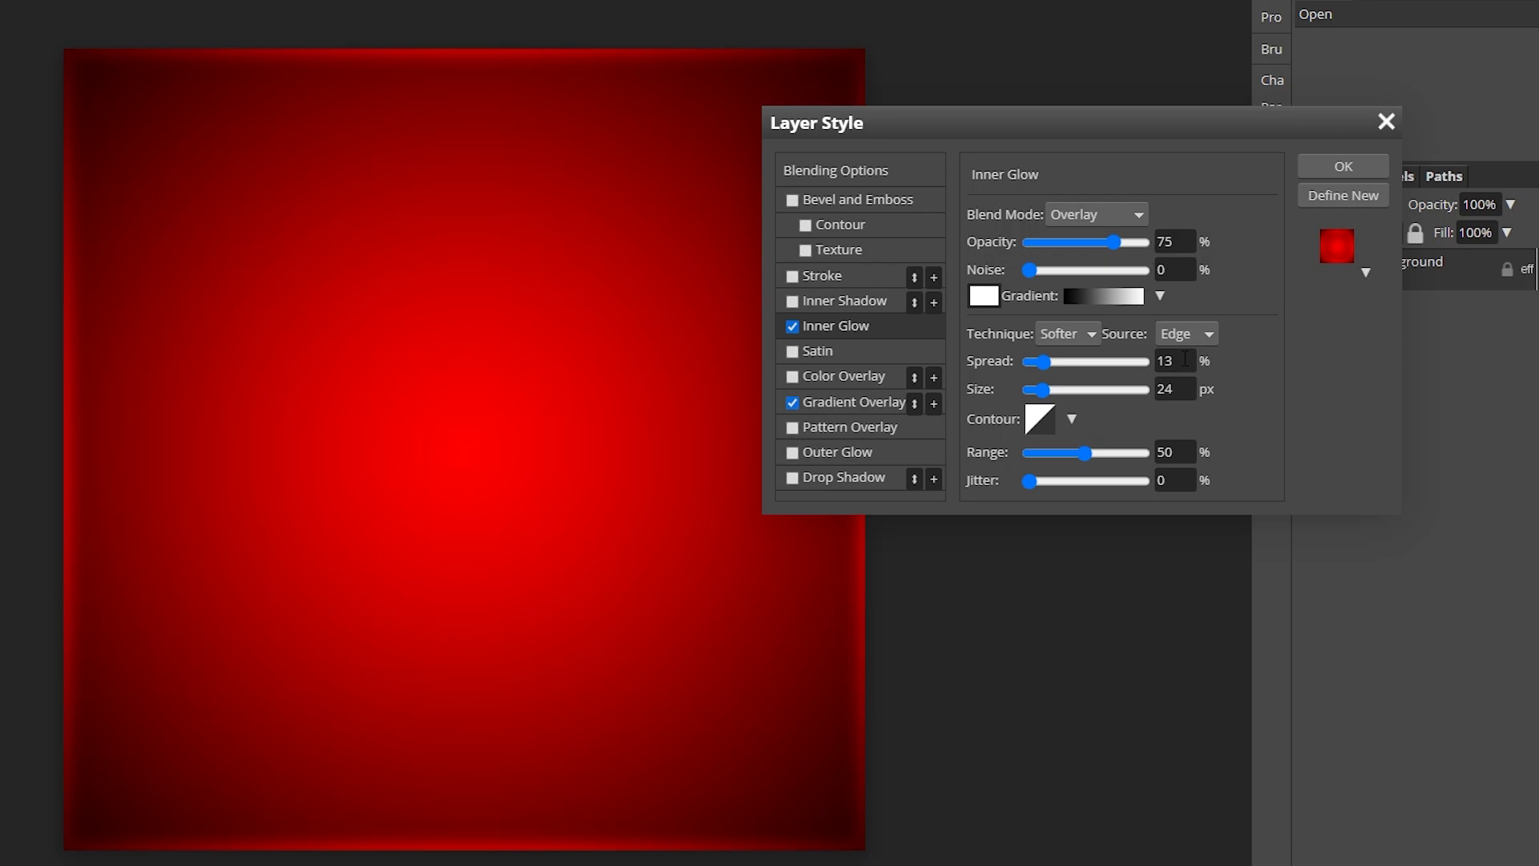
# Set the inner glow to 13% spread and 24 px size, then apply the layer style.
pyautogui.click(1172, 389)
pyautogui.moveTo(1173, 361); pyautogui.dragTo(1157, 361)
pyautogui.click(1318, 368)
pyautogui.click(792, 326)
pyautogui.click(792, 326)
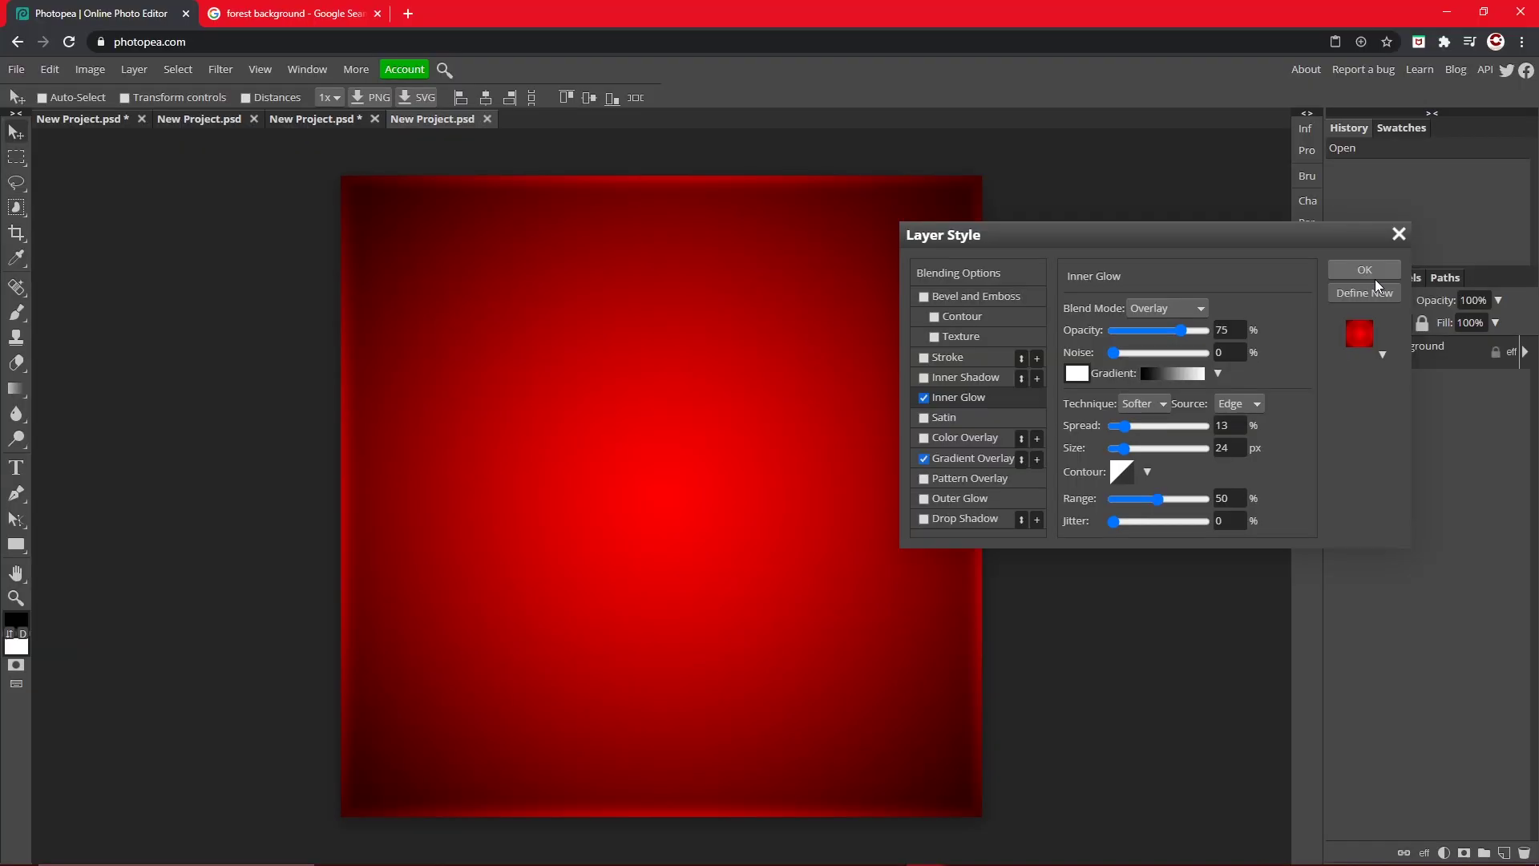
pyautogui.click(1353, 172)
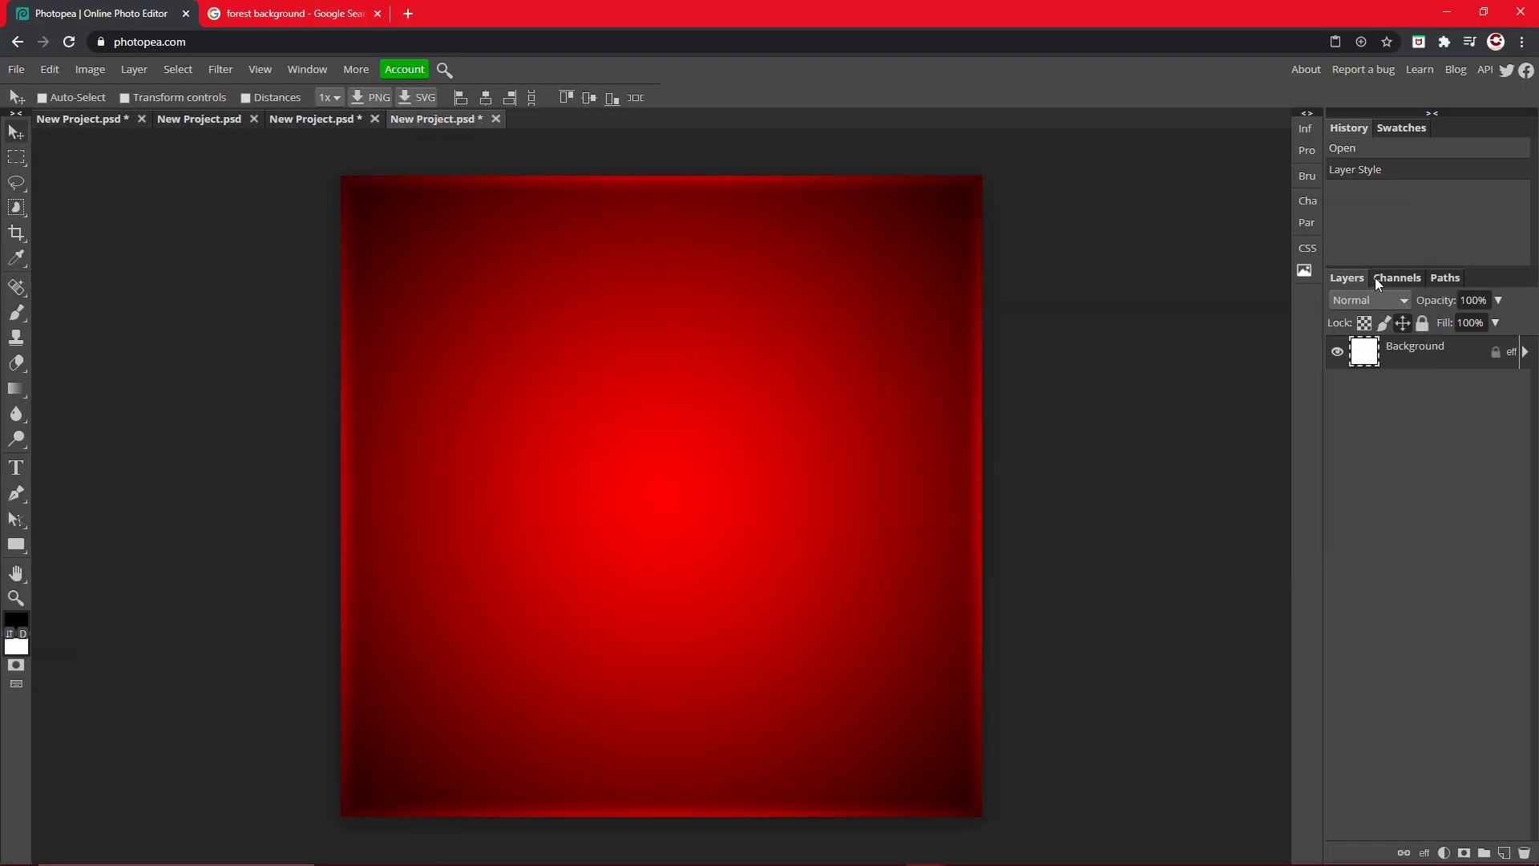
# Type a letter 'C' on the canvas and move it to the centre.
pyautogui.click(16, 468)
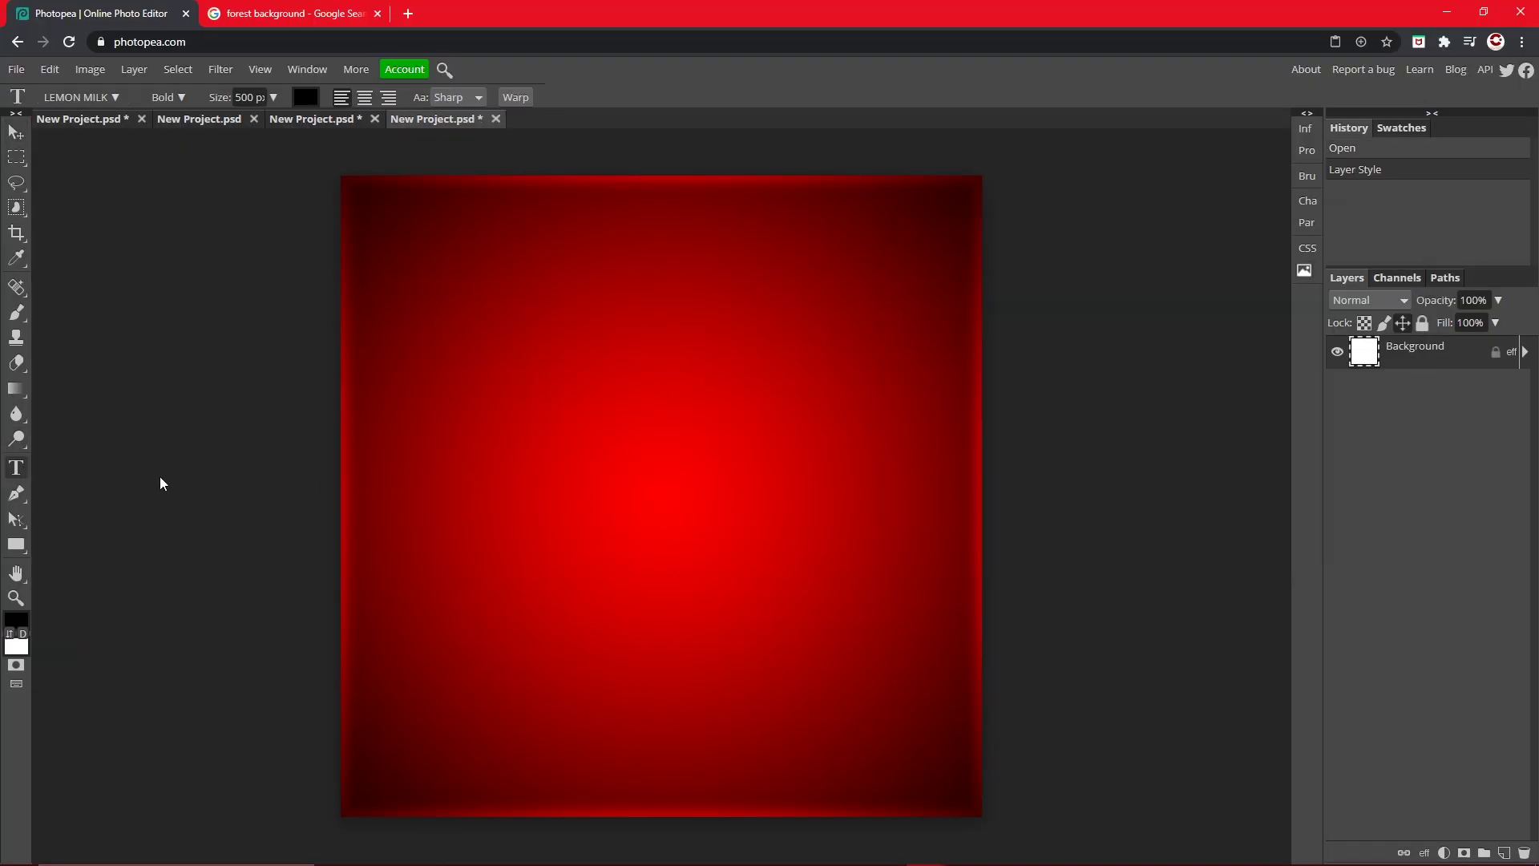
pyautogui.click(537, 512)
pyautogui.write('c')
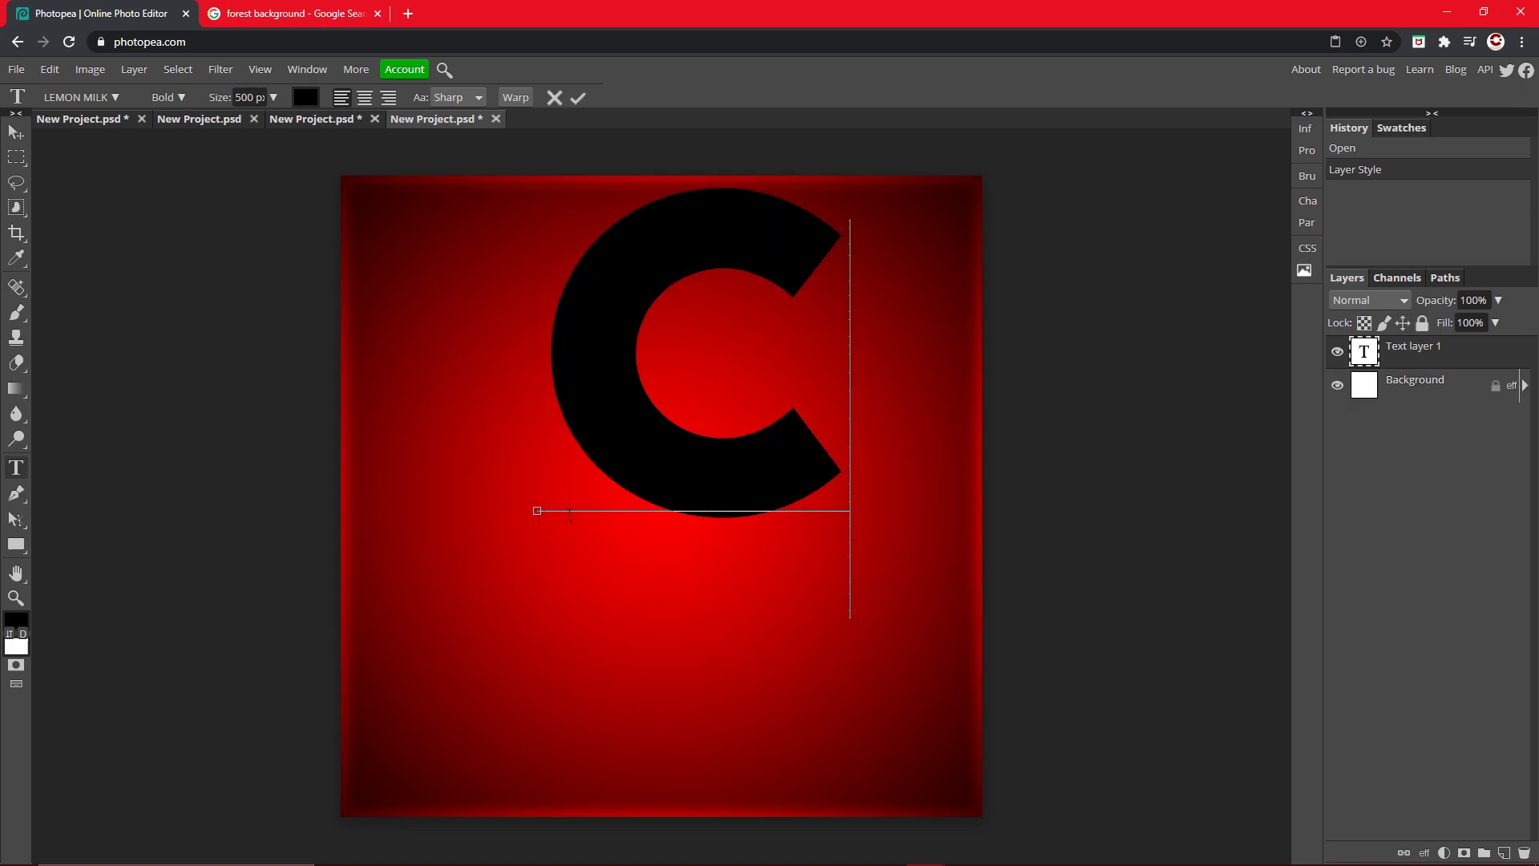
pyautogui.press('Escape')
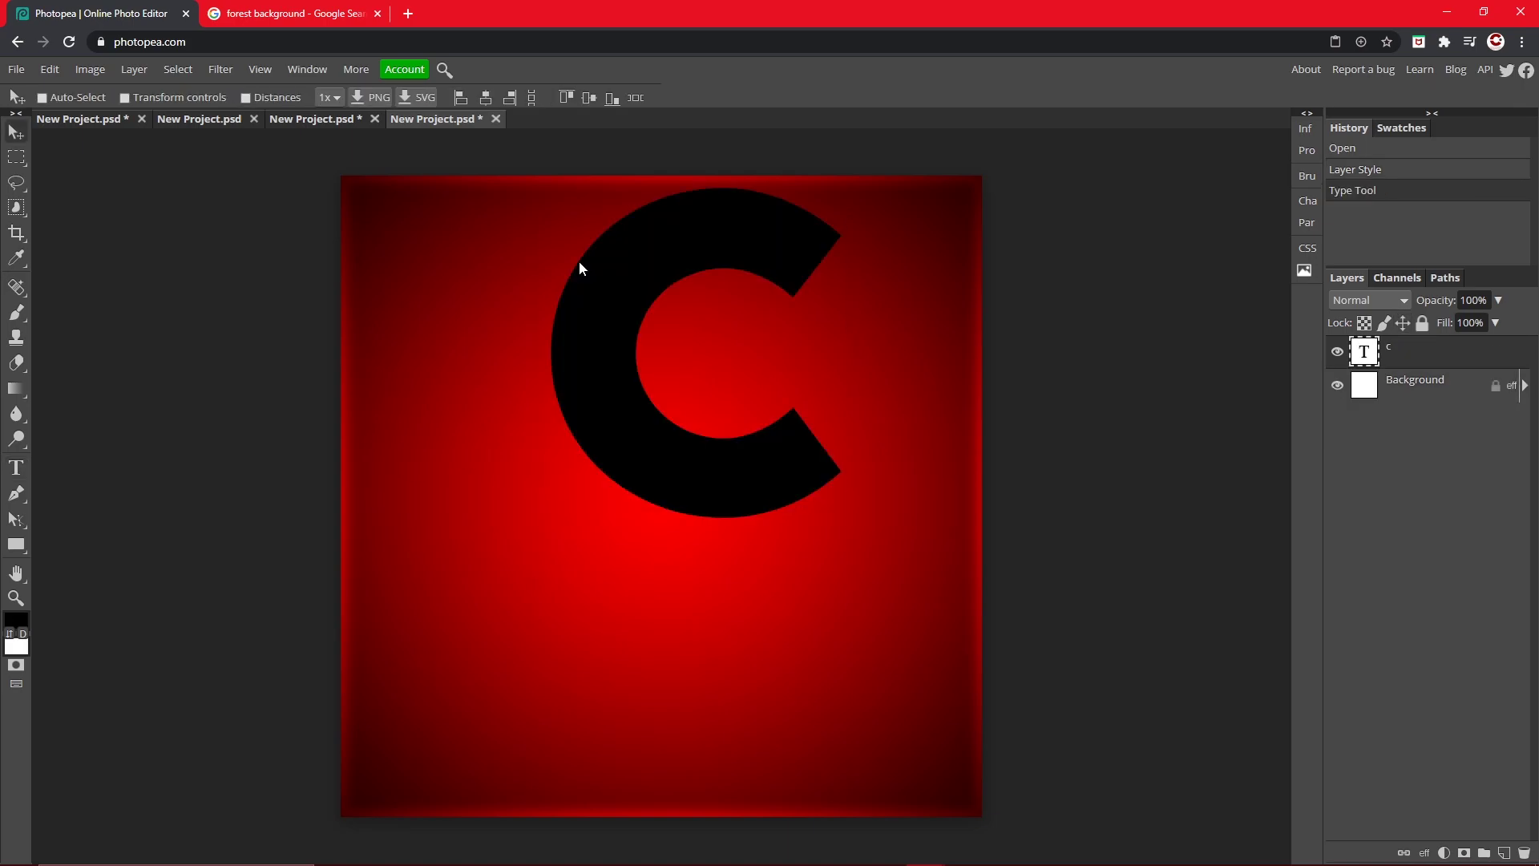
pyautogui.moveTo(598, 275); pyautogui.dragTo(560, 420)
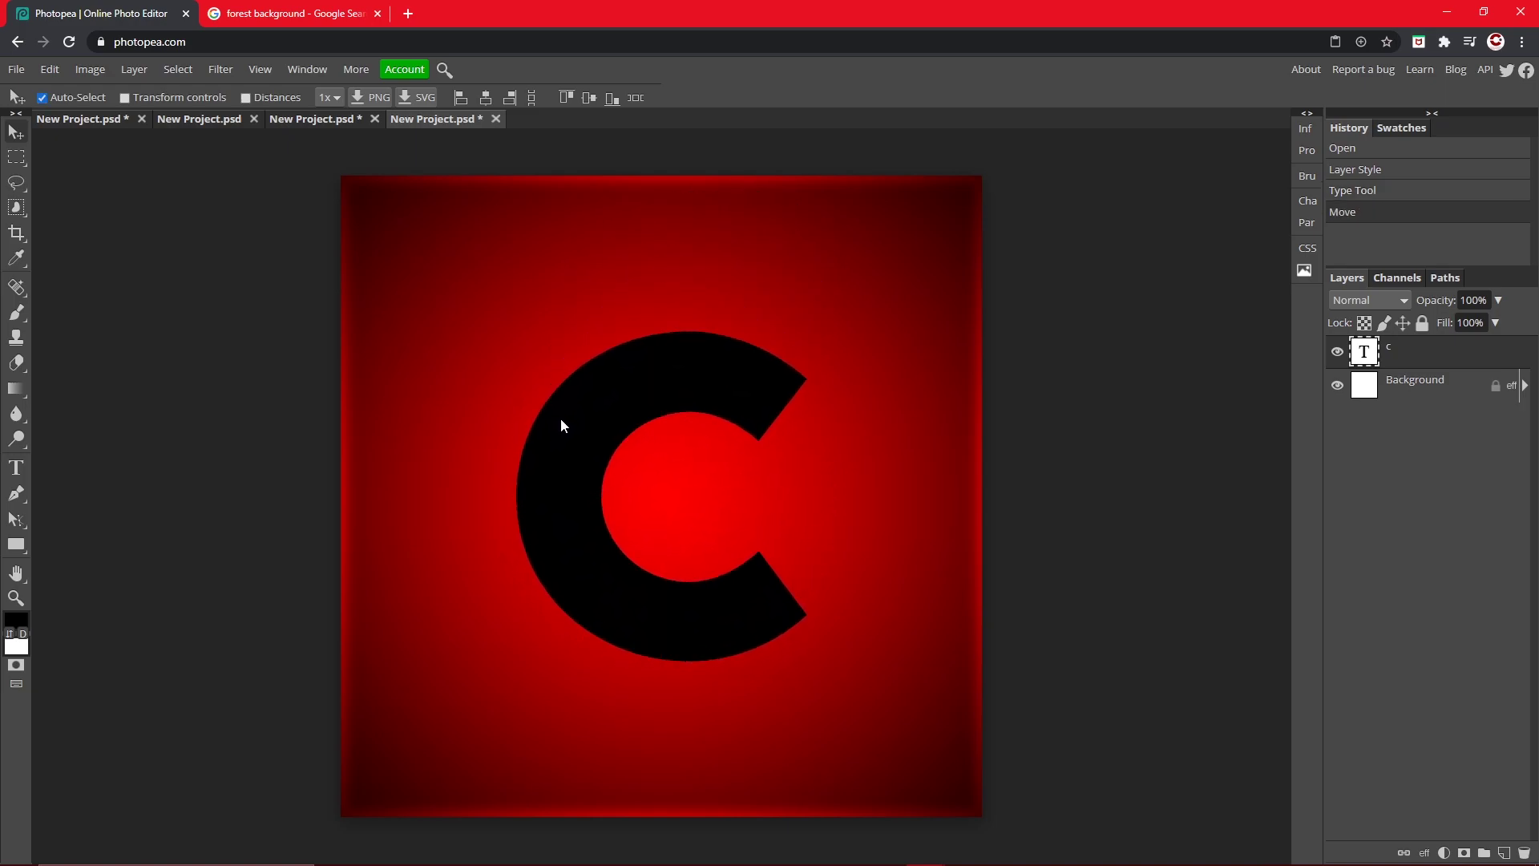
pyautogui.press('ctrl')
# Change the C's font to LEMON MILK Bold and commit the text.
pyautogui.doubleClick(690, 385)
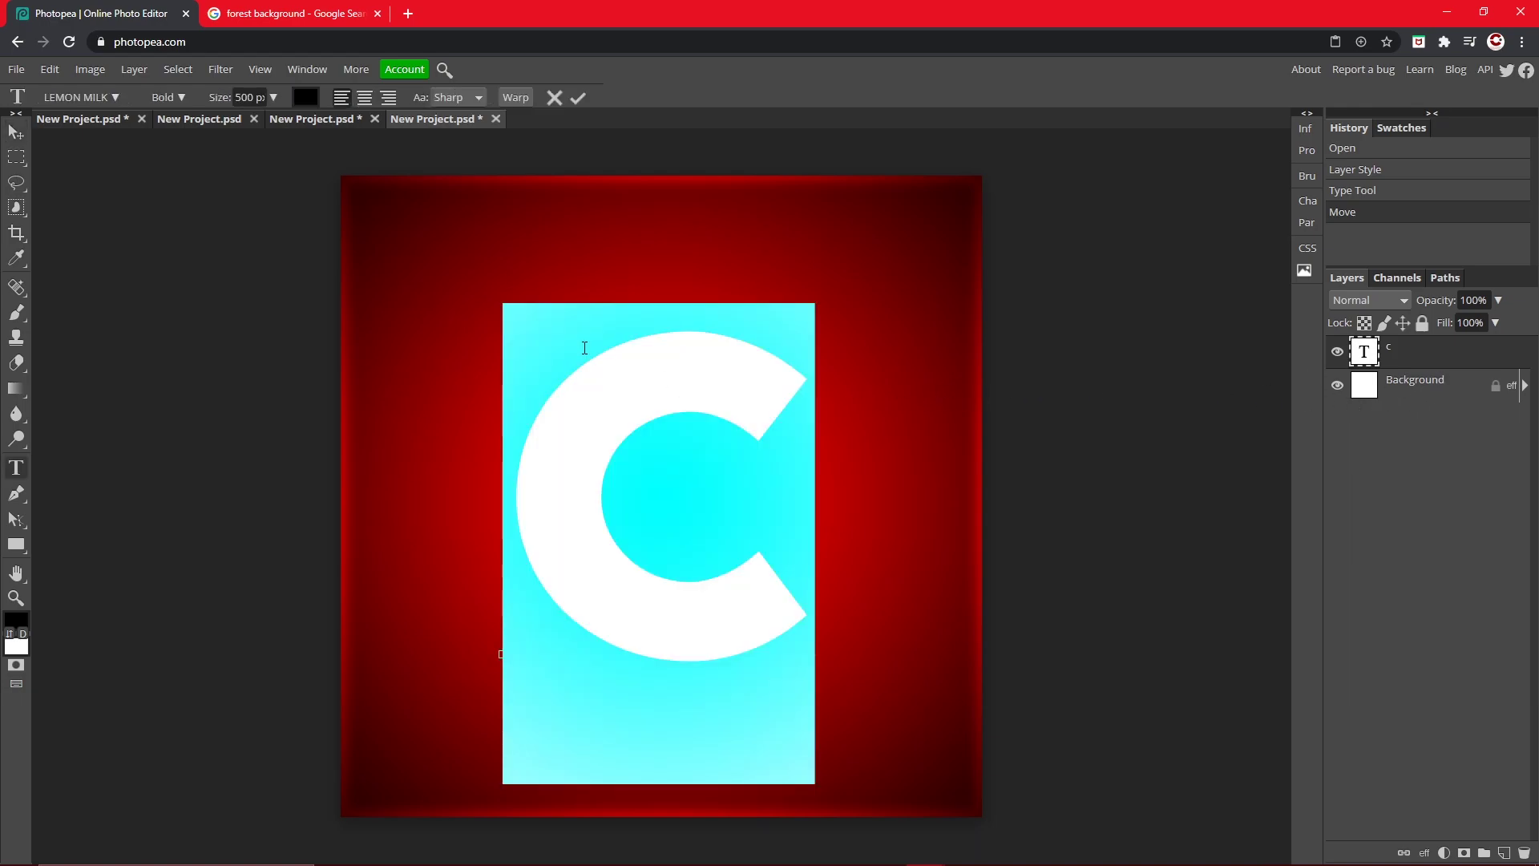
pyautogui.click(112, 102)
pyautogui.click(146, 223)
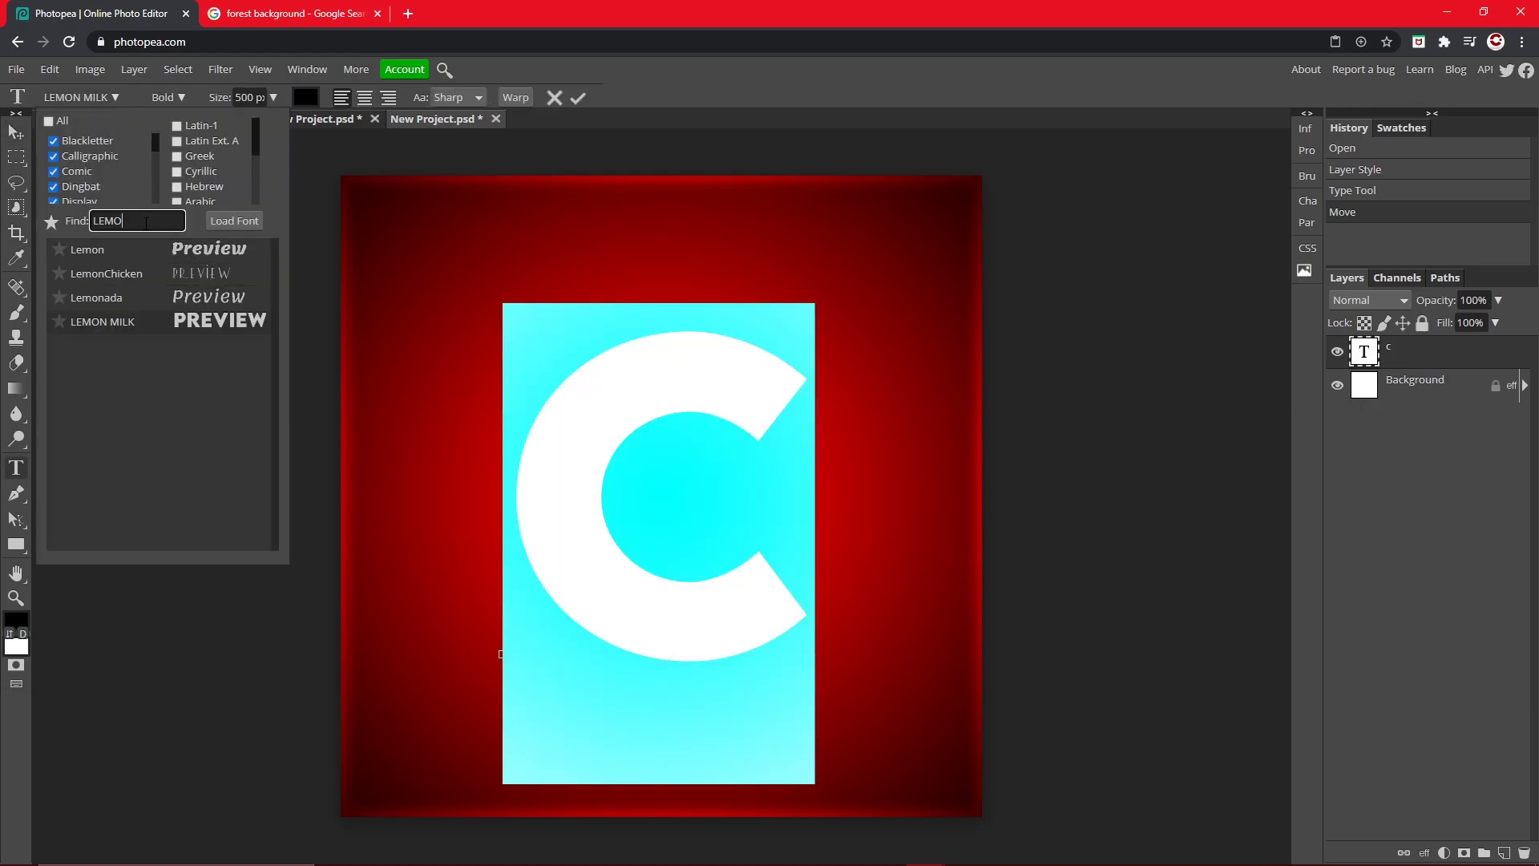
pyautogui.doubleClick(120, 222)
pyautogui.click(579, 98)
pyautogui.click(578, 98)
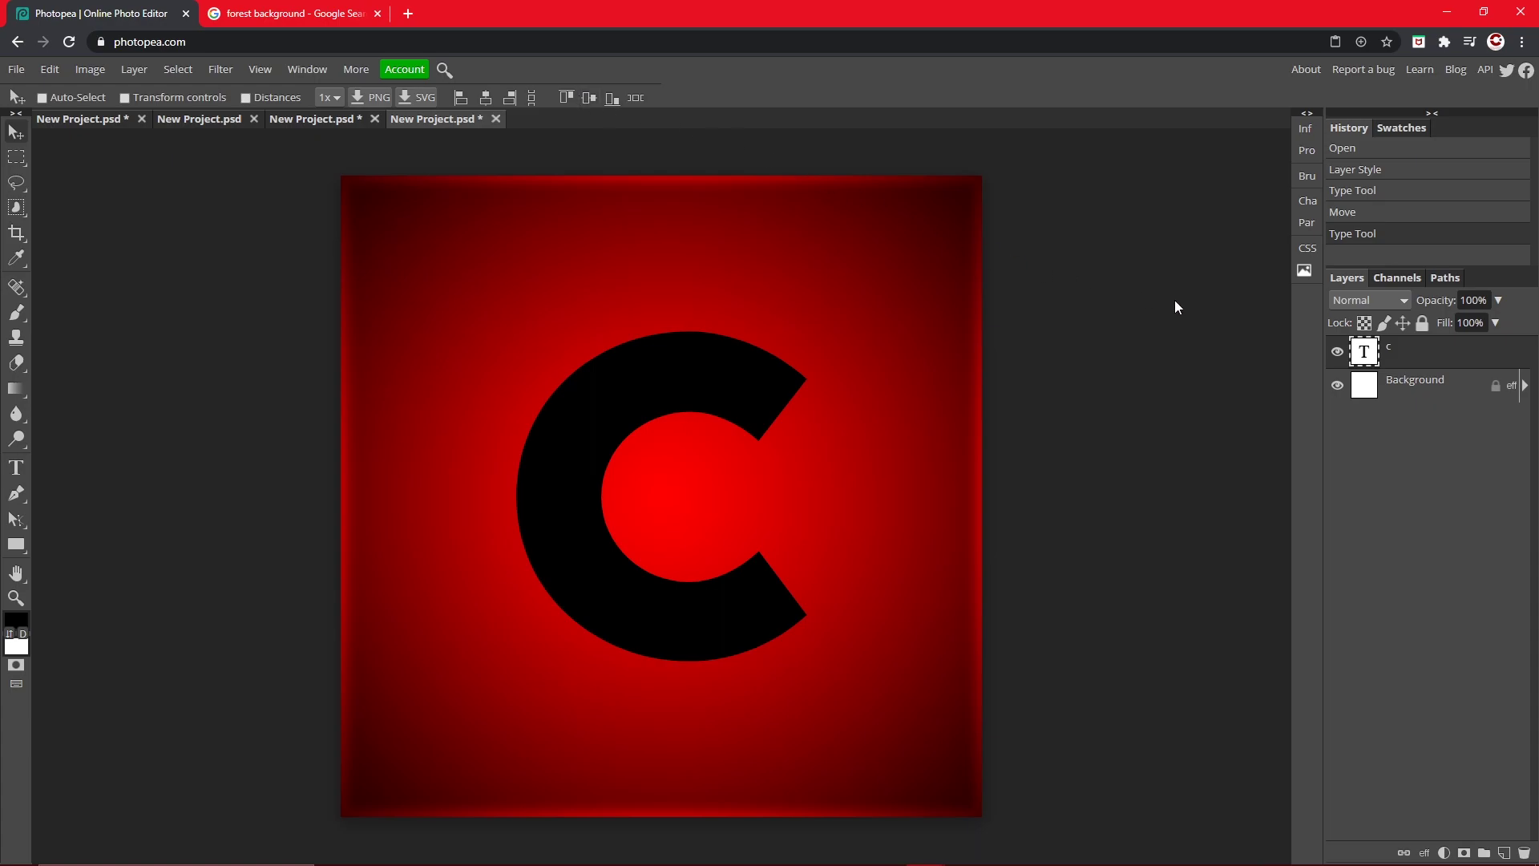
# Add a Gradient Overlay to the C with the gradient's end stop set to white.
pyautogui.doubleClick(1484, 361)
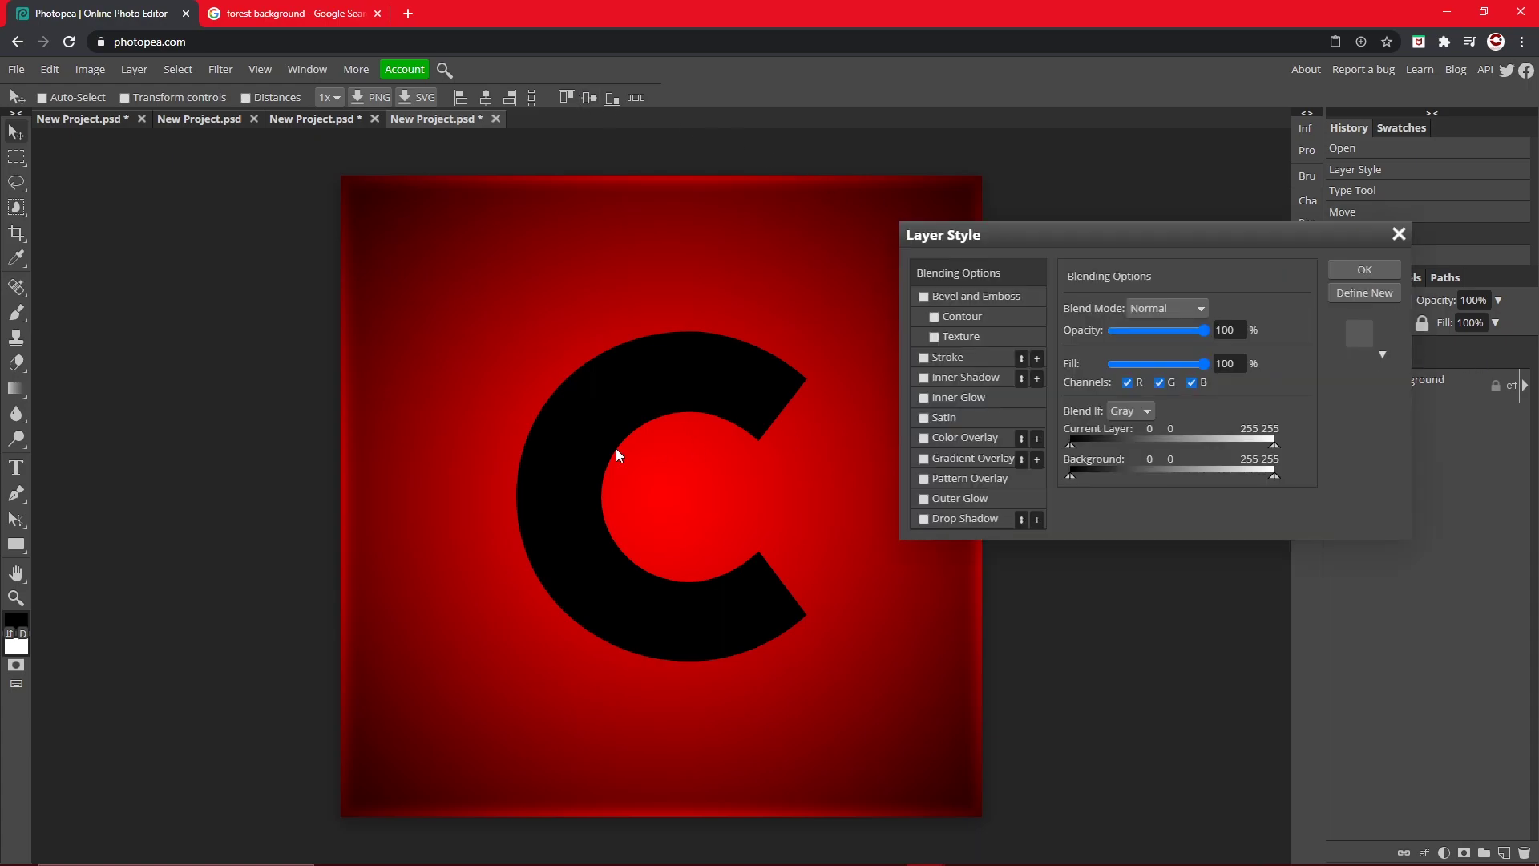
pyautogui.click(922, 459)
pyautogui.click(959, 461)
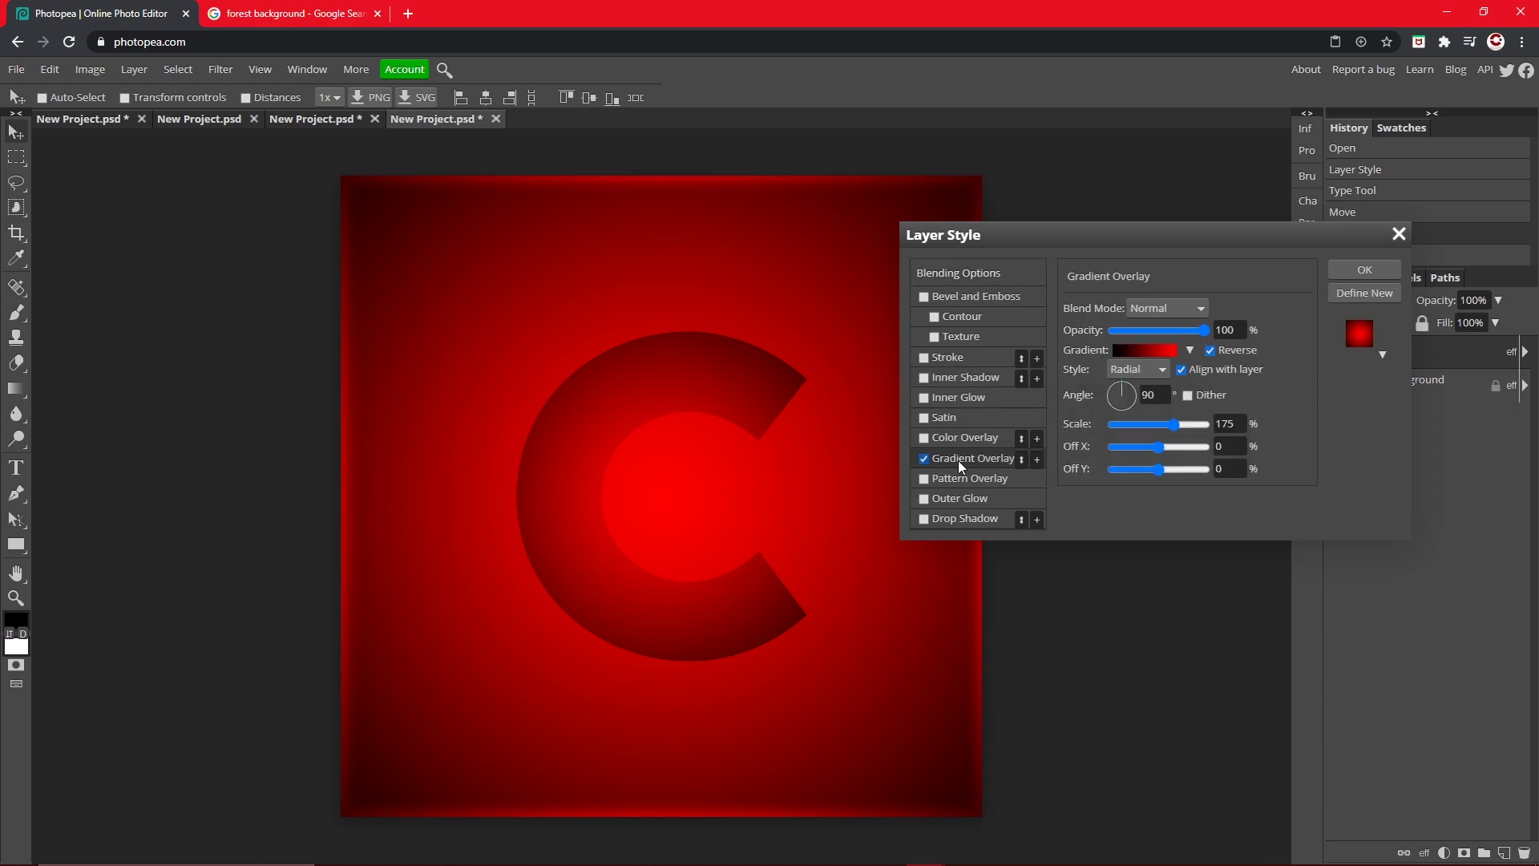
pyautogui.click(1126, 351)
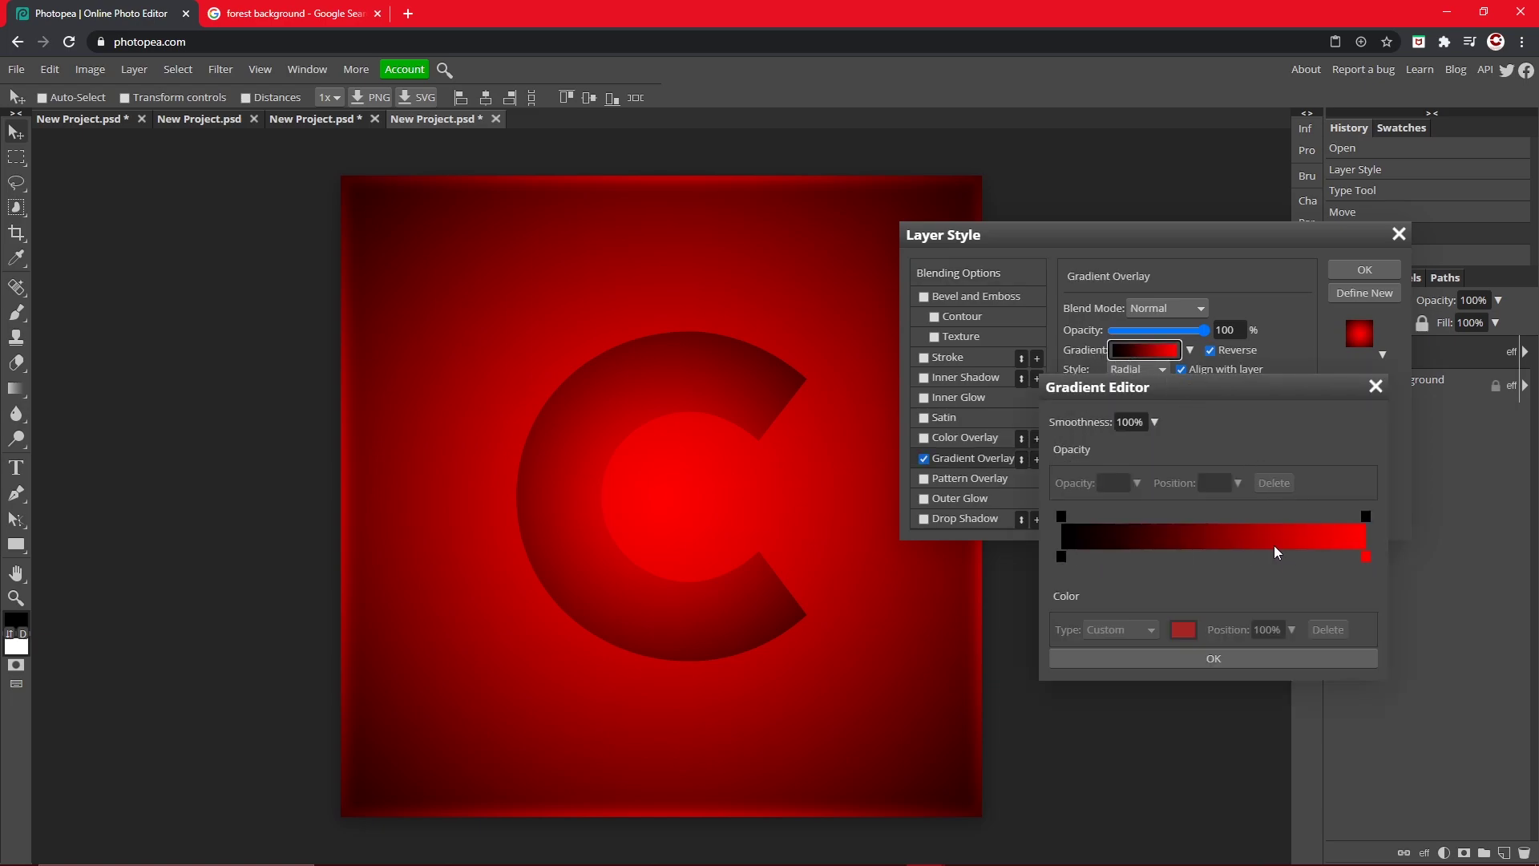
pyautogui.doubleClick(1361, 556)
pyautogui.click(1020, 539)
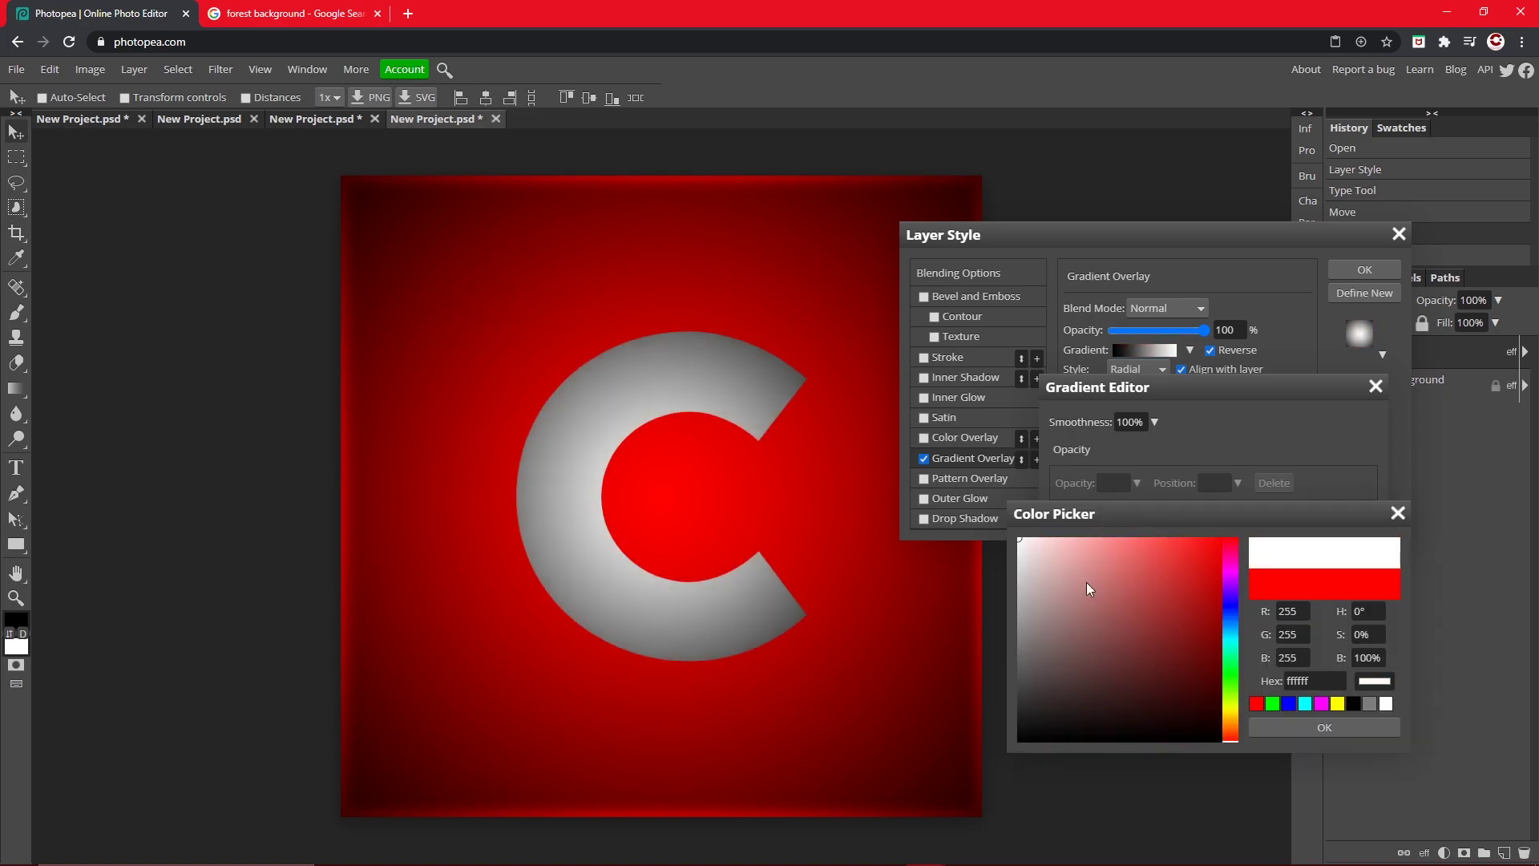
pyautogui.click(1302, 728)
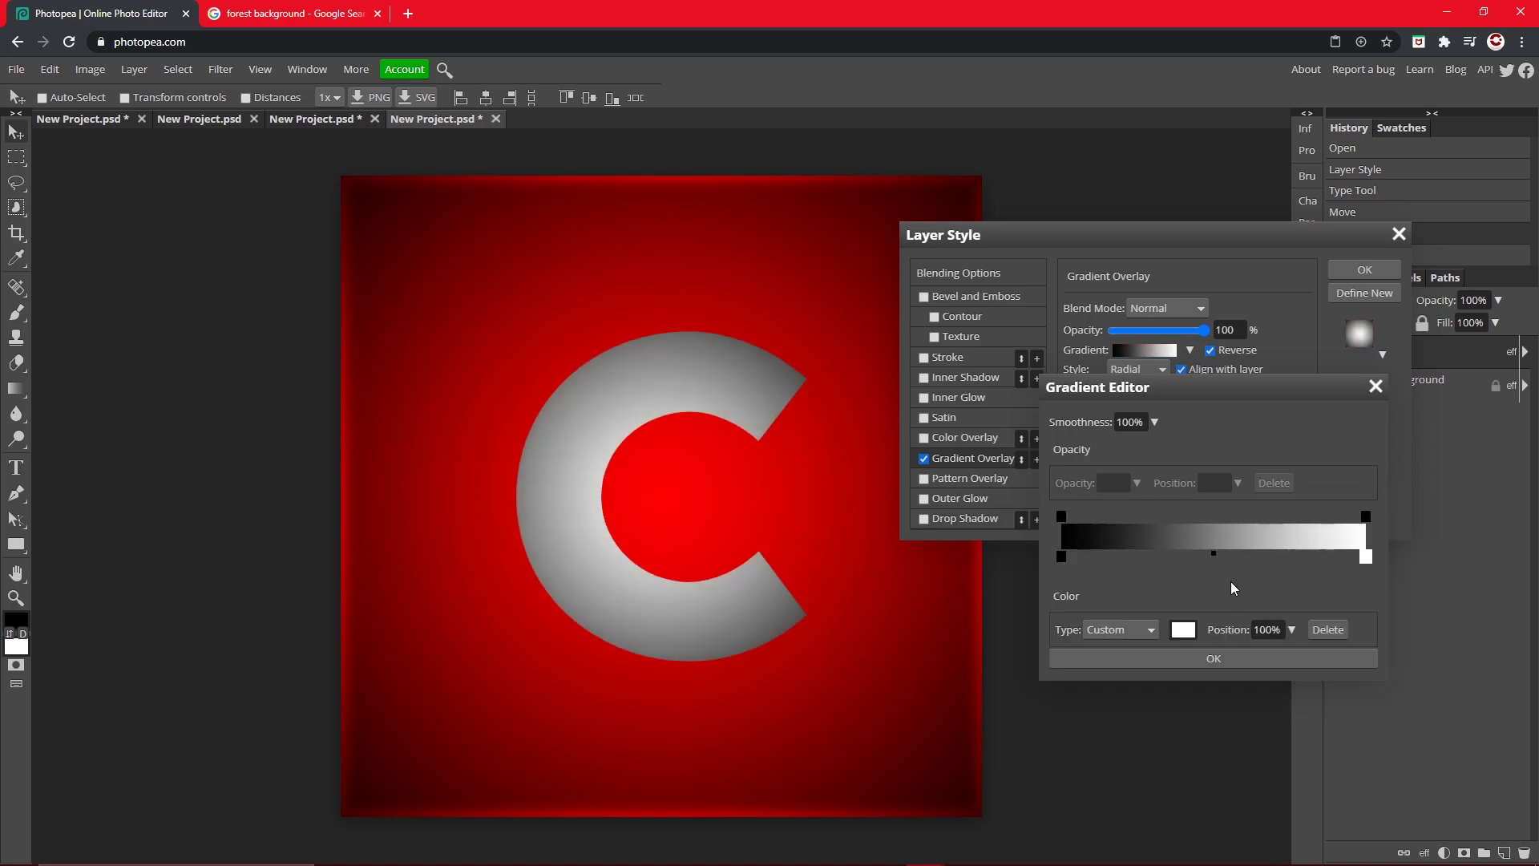
pyautogui.click(1220, 659)
# Add an Inner Glow to the C and raise the gradient scale to 287%.
pyautogui.click(925, 397)
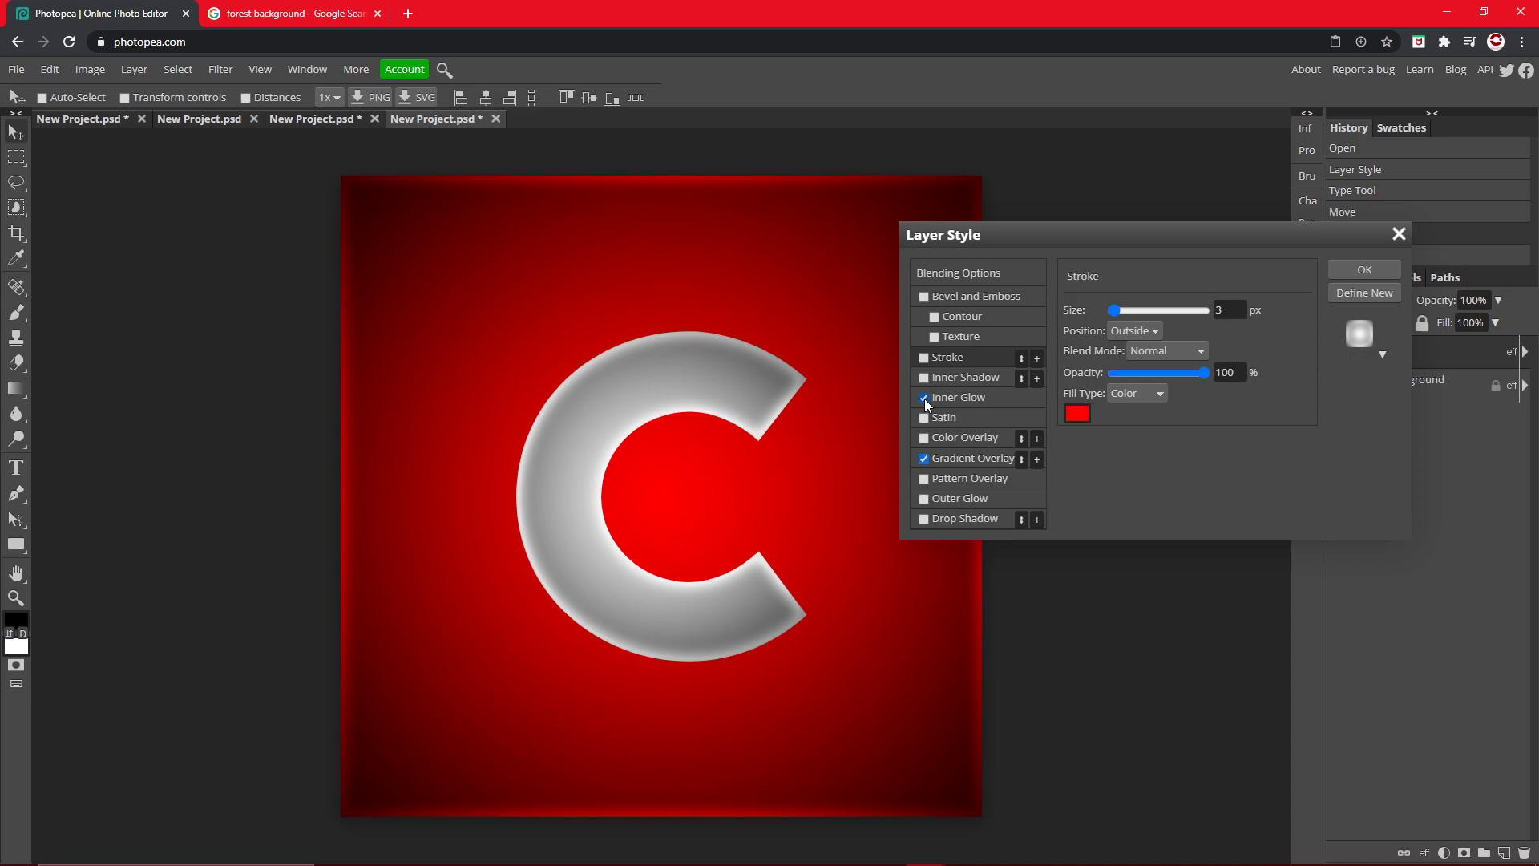
pyautogui.click(961, 458)
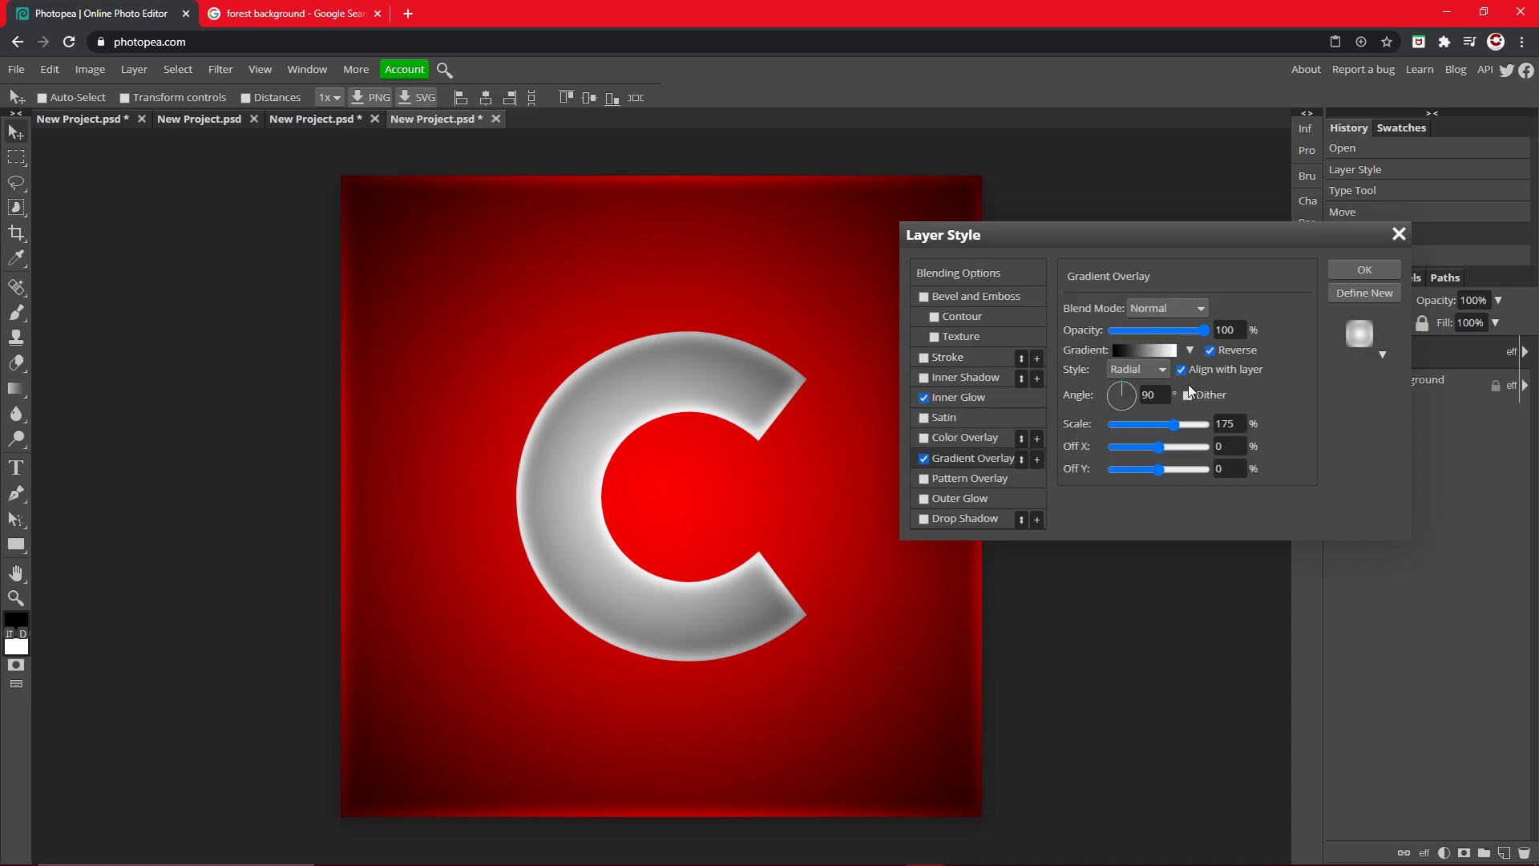
pyautogui.moveTo(1168, 425)
pyautogui.mouseDown()
pyautogui.moveTo(1153, 421)
pyautogui.moveTo(1196, 419)
pyautogui.moveTo(1182, 418)
pyautogui.mouseUp()
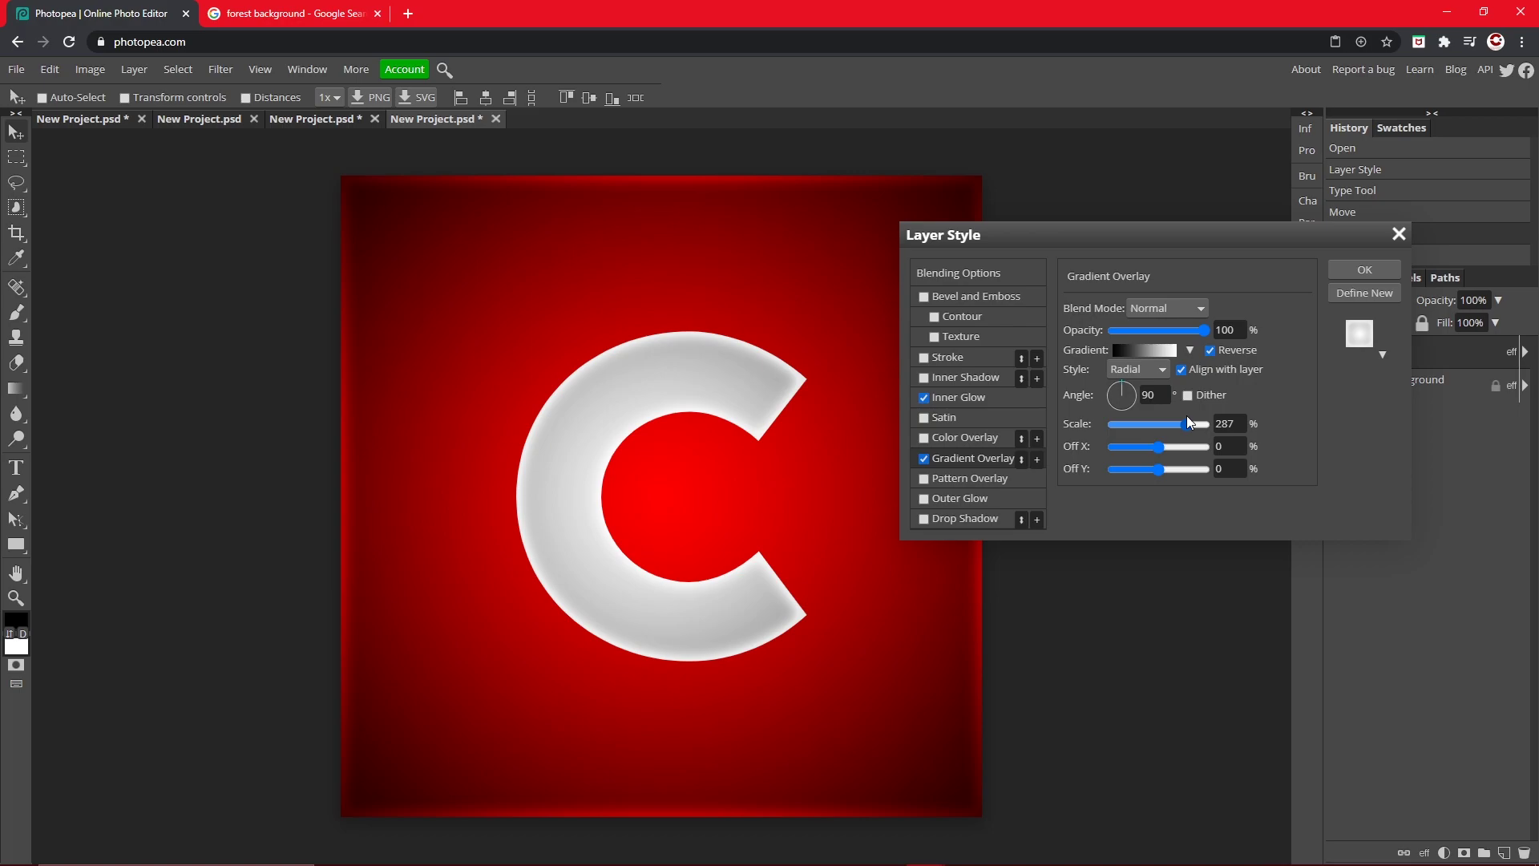
# Give the C a Multiply drop shadow at about 33% opacity and apply all effects.
pyautogui.doubleClick(1245, 423)
pyautogui.click(977, 398)
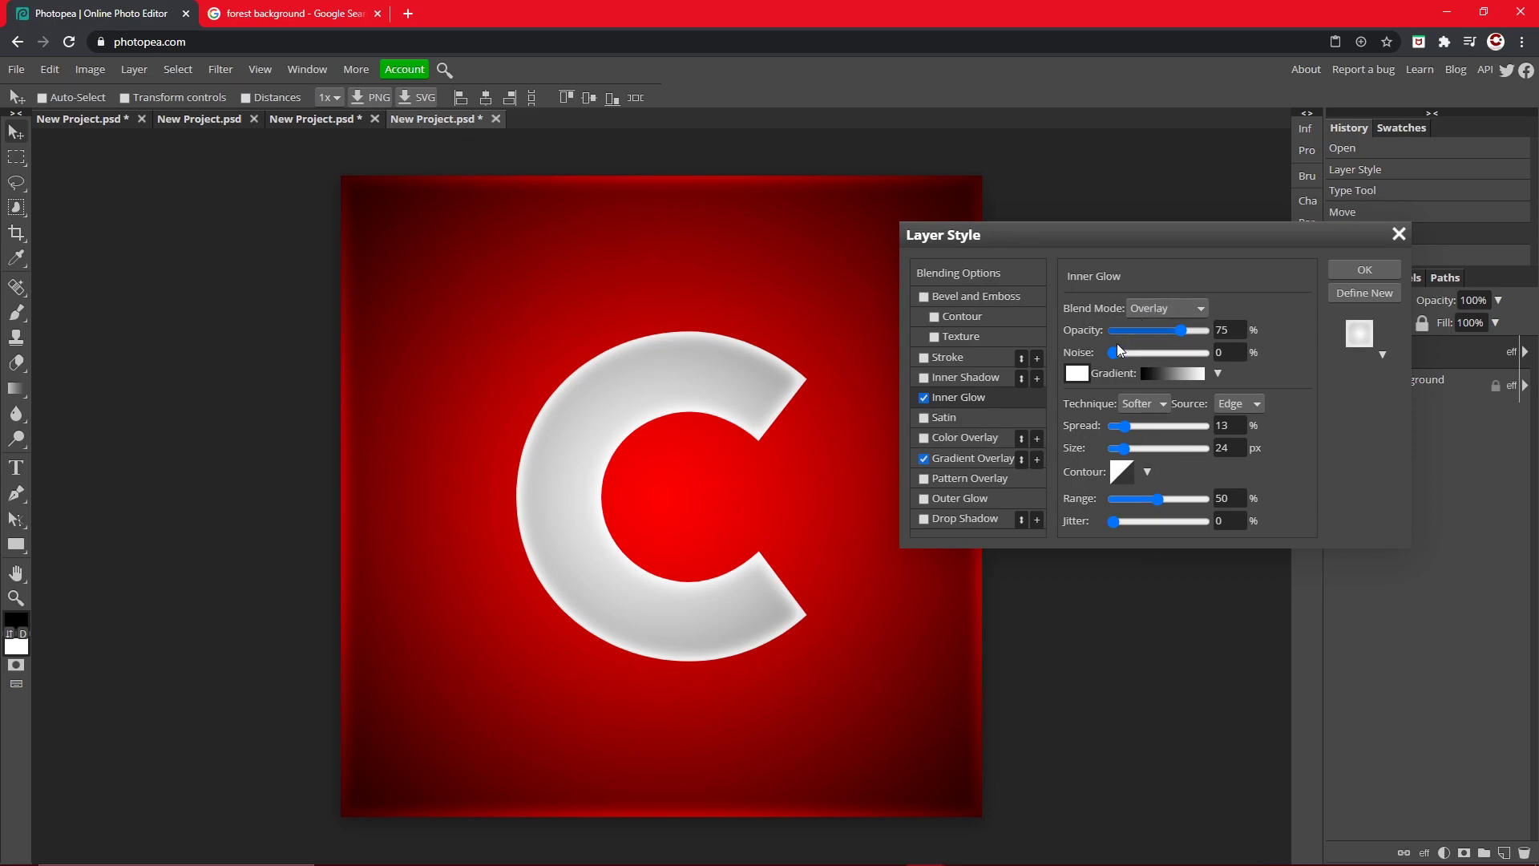
pyautogui.click(924, 520)
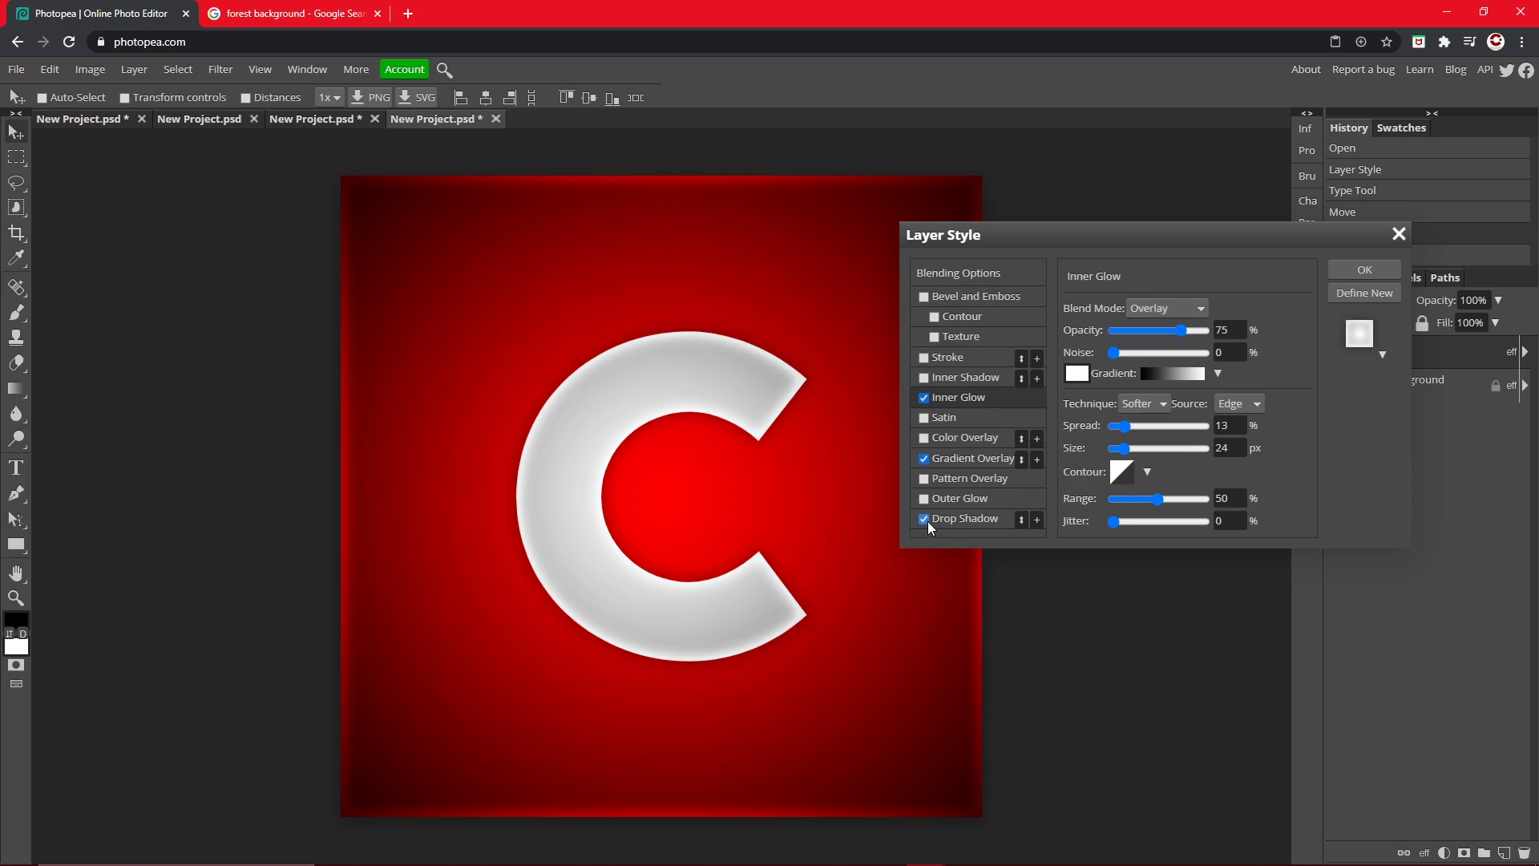
pyautogui.click(926, 521)
pyautogui.click(931, 520)
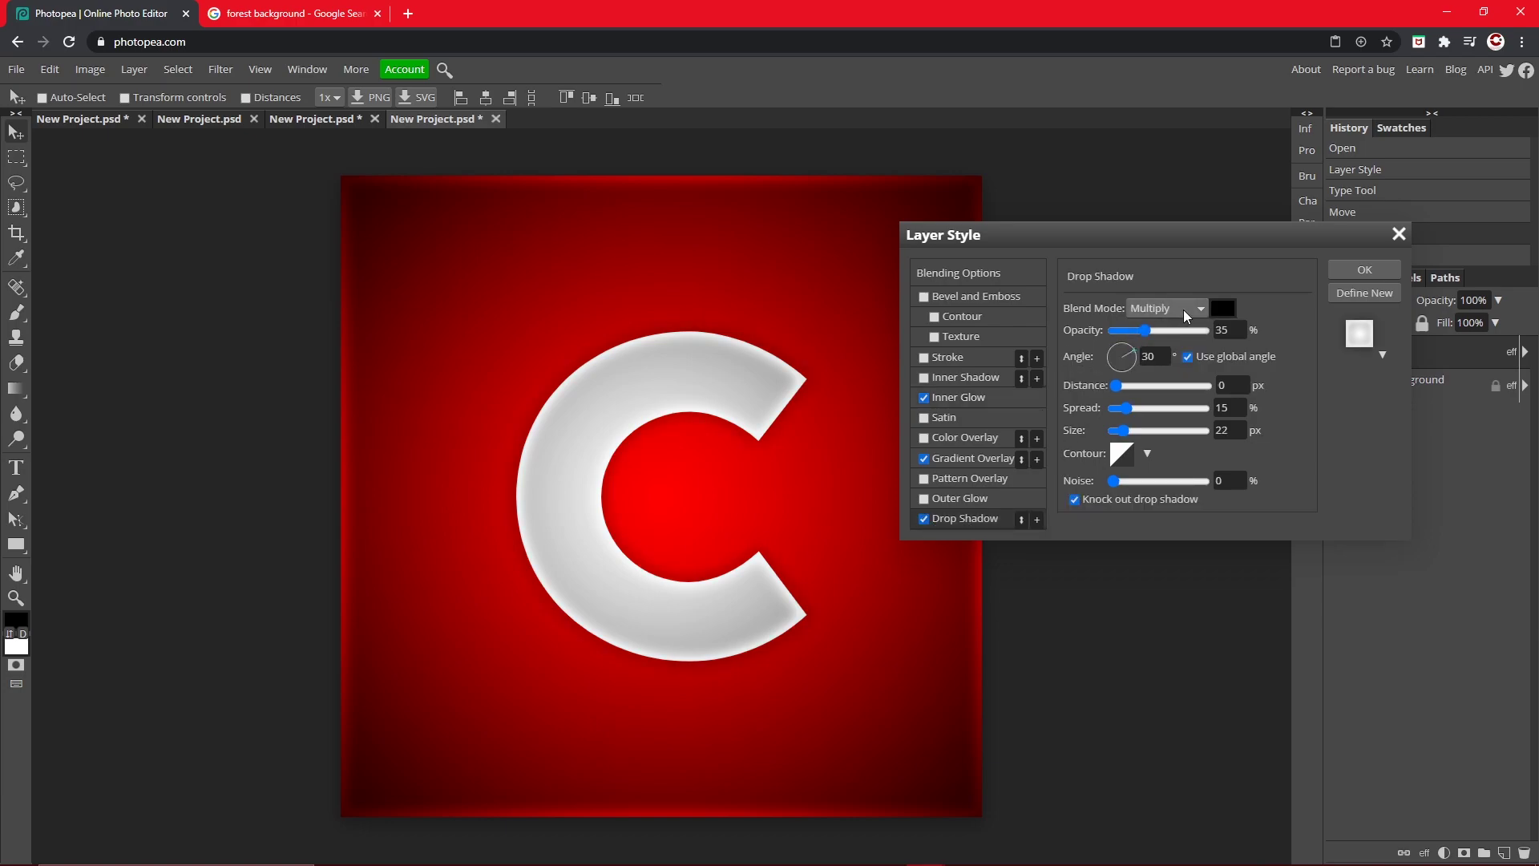
pyautogui.moveTo(1147, 331); pyautogui.dragTo(1148, 333)
pyautogui.moveTo(1116, 386); pyautogui.dragTo(1123, 436)
pyautogui.press('Return')
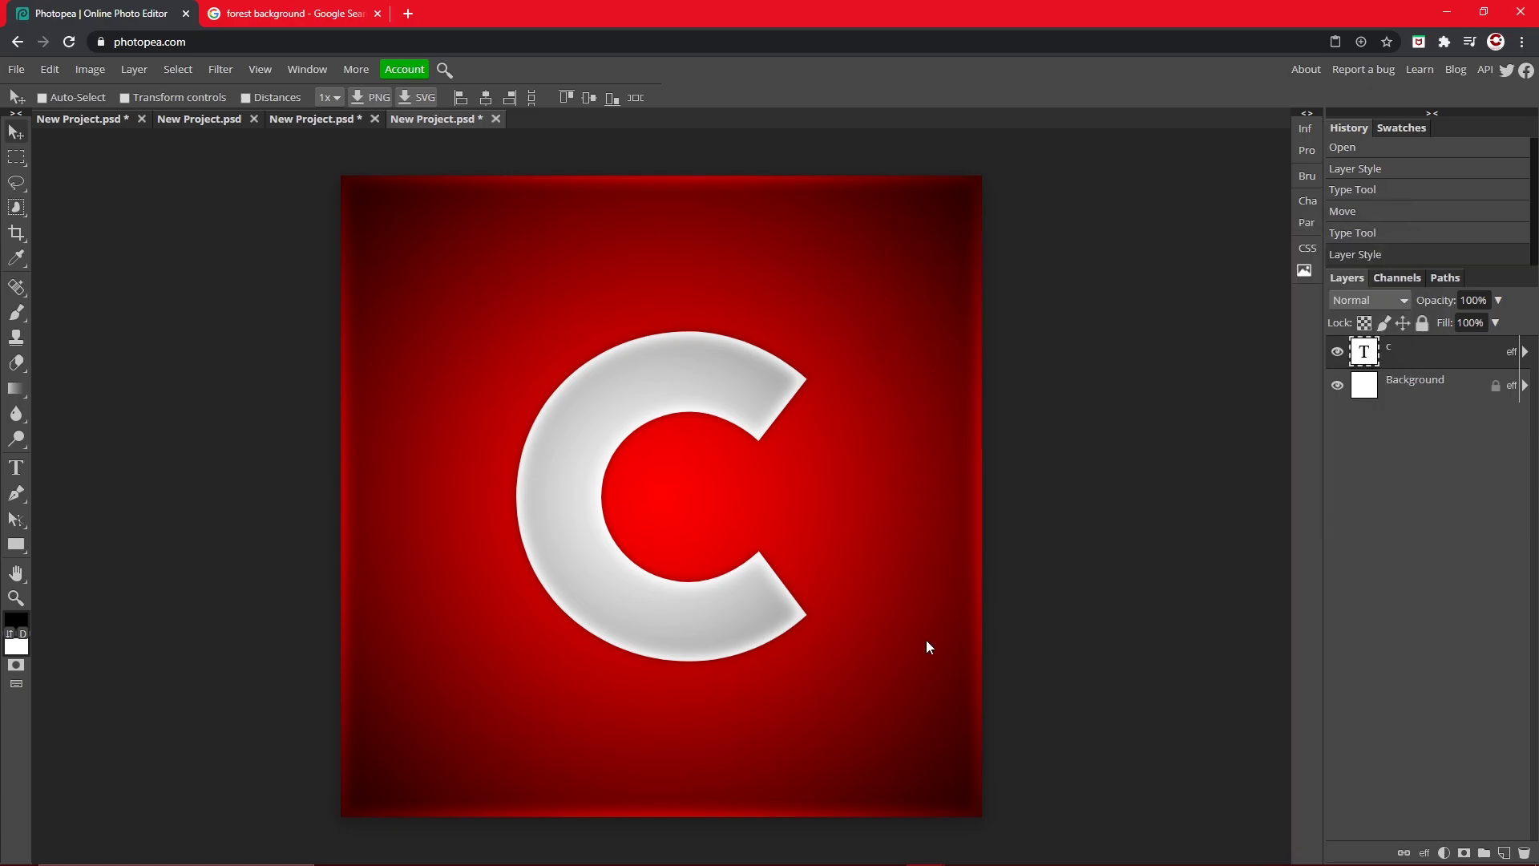
# Export the logo as an 800×800 PNG, saved as New Project (8).png.
pyautogui.click(18, 70)
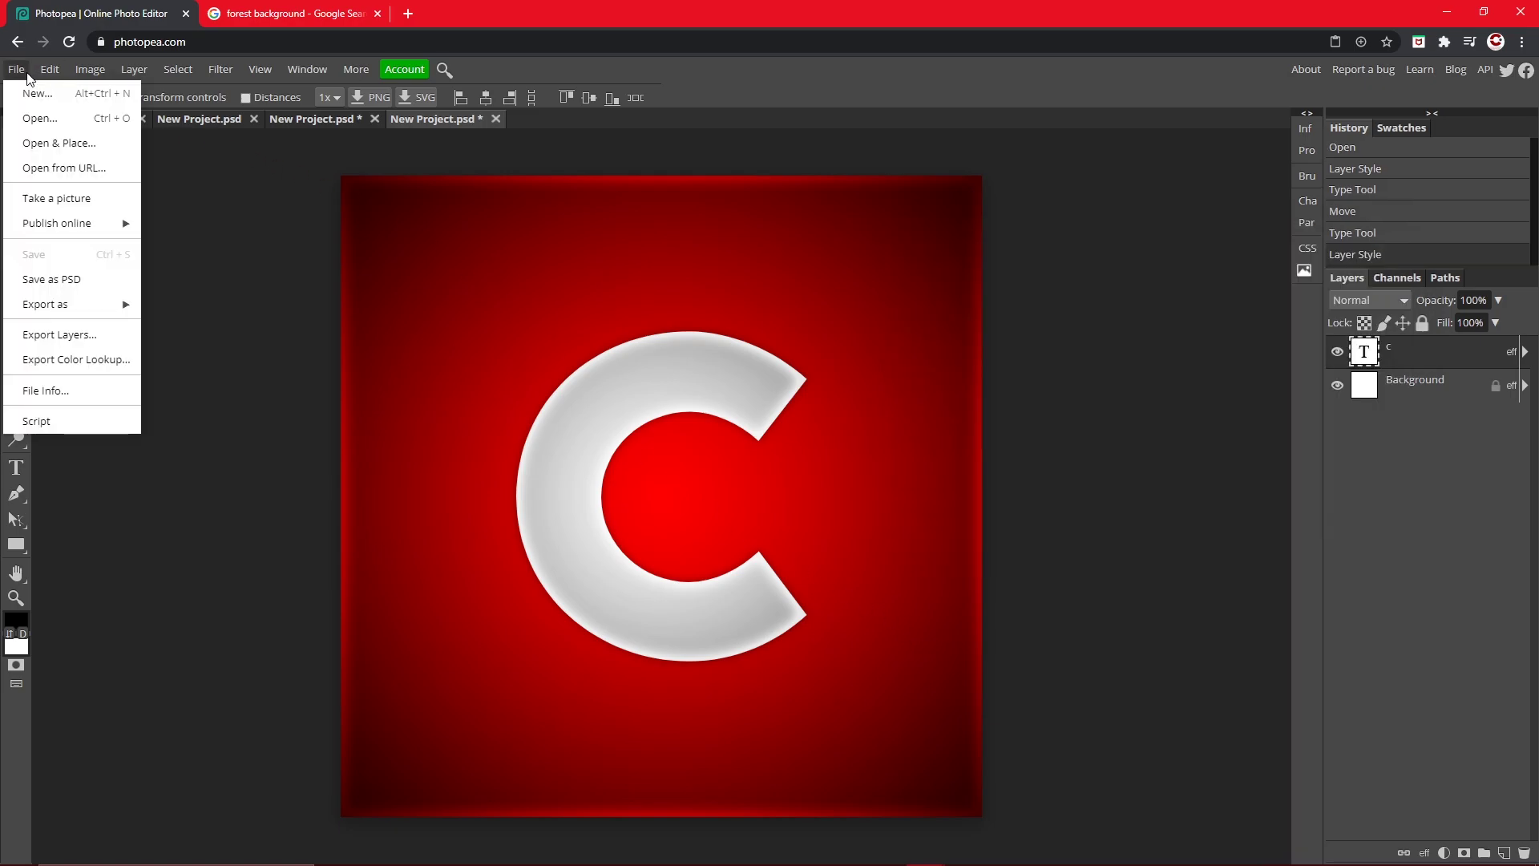
pyautogui.moveTo(66, 297)
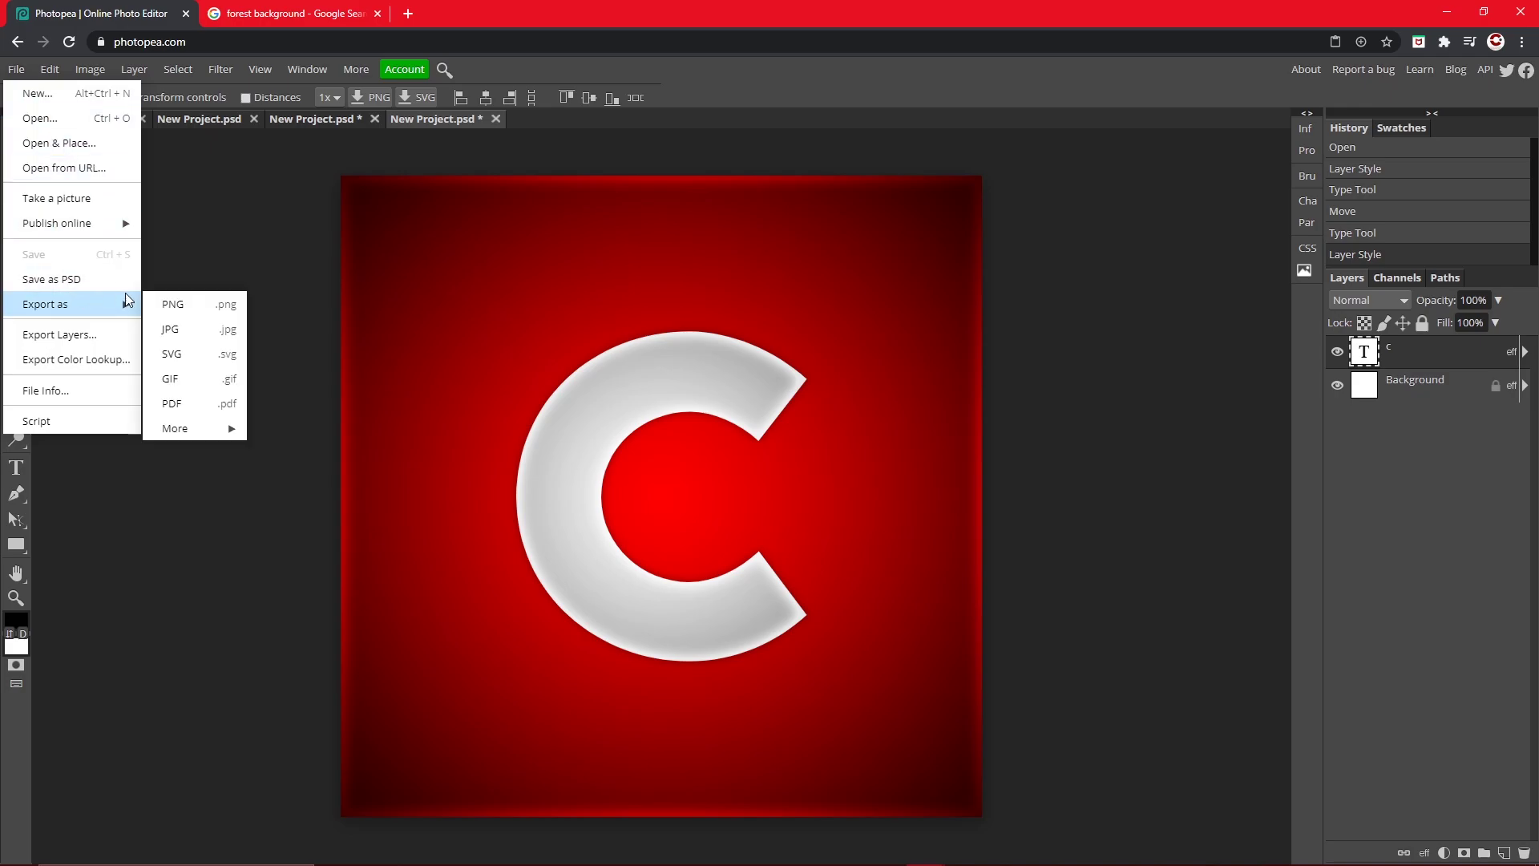
pyautogui.click(228, 302)
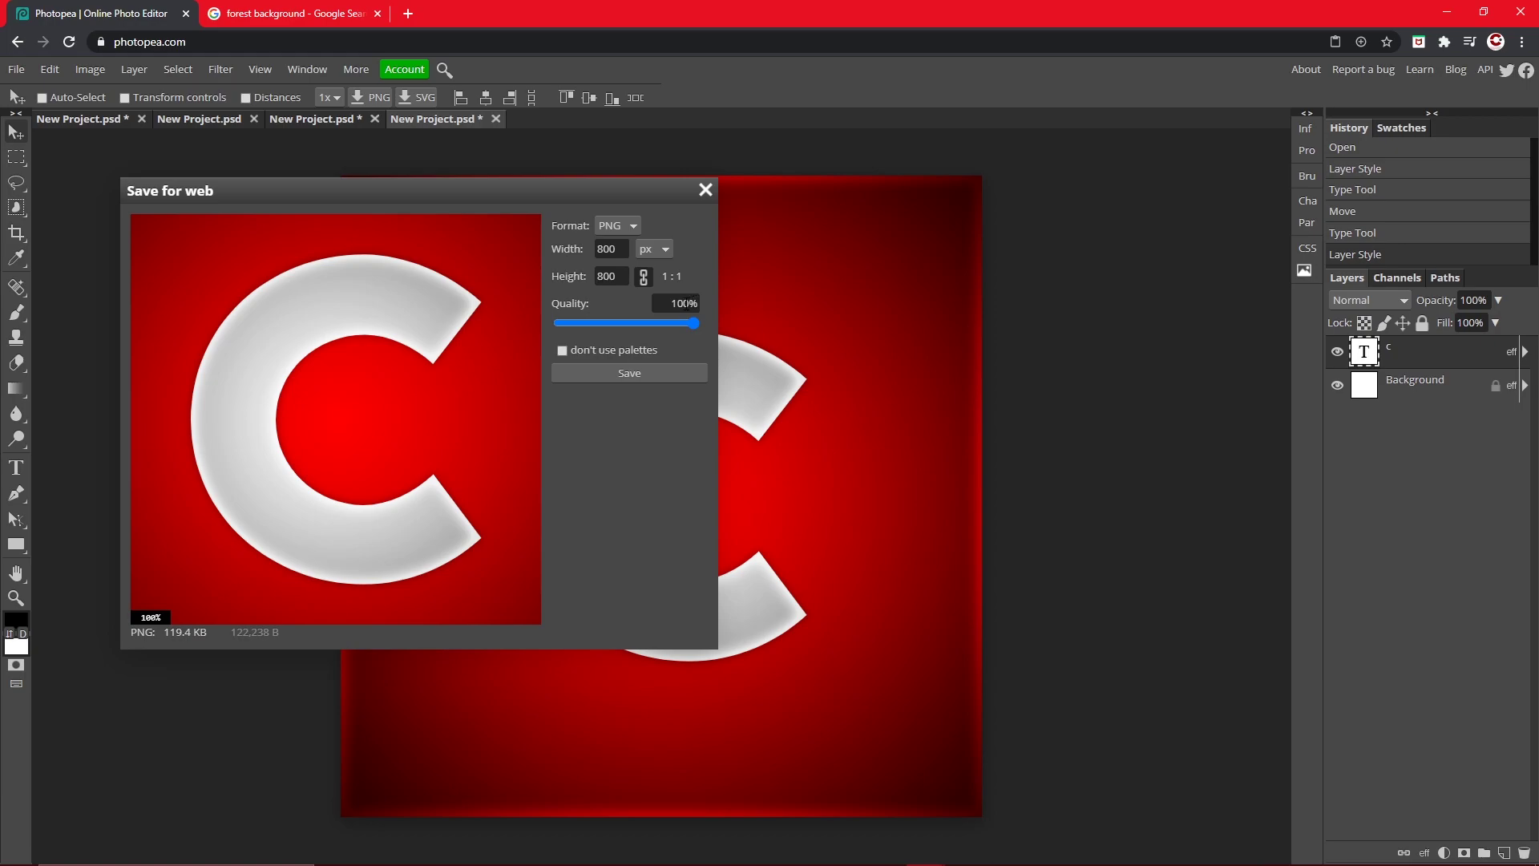
pyautogui.click(626, 367)
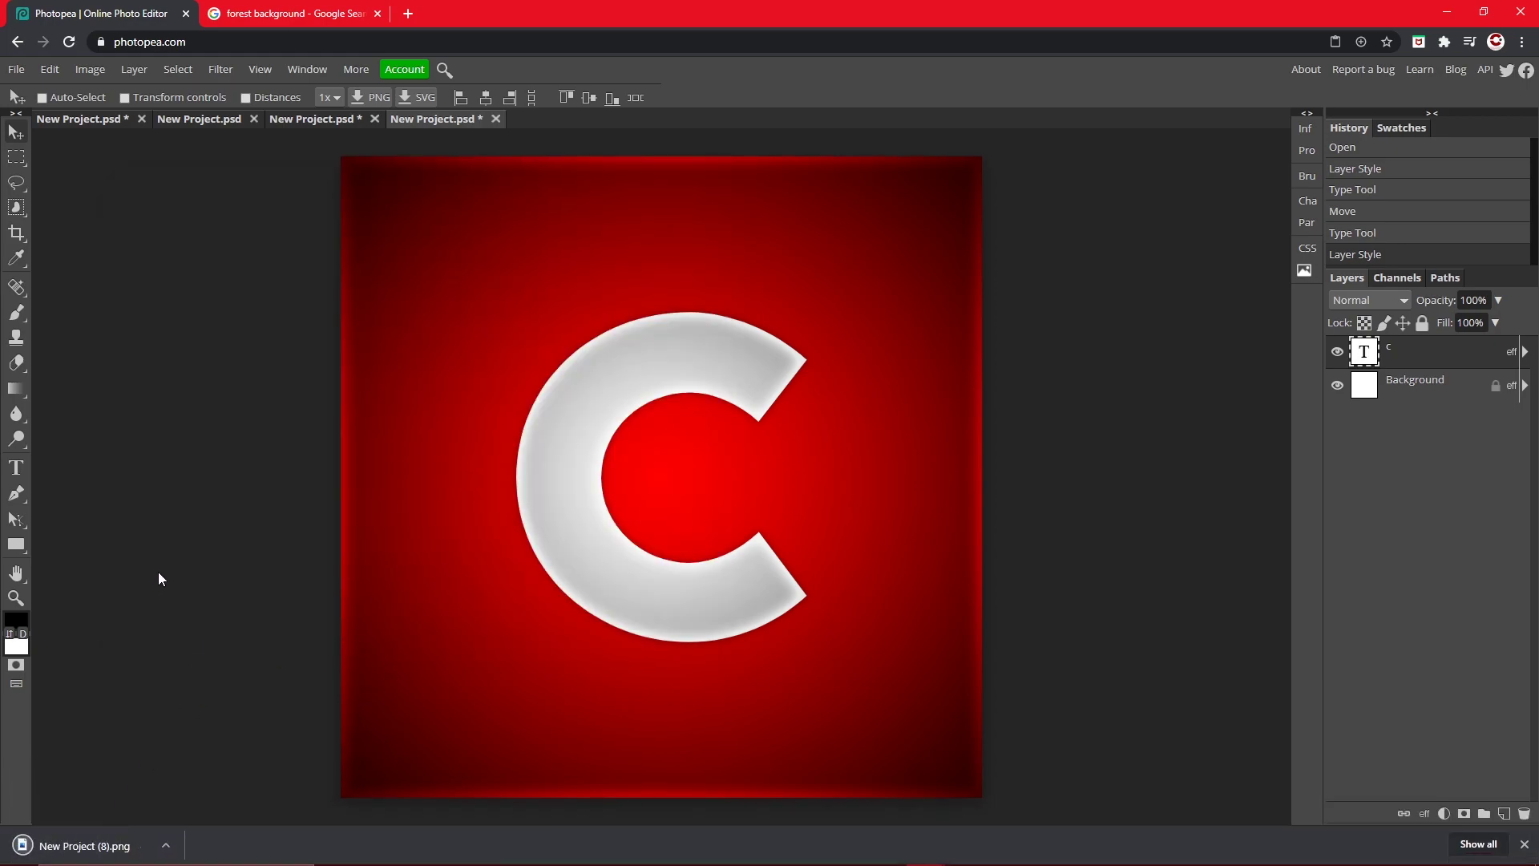